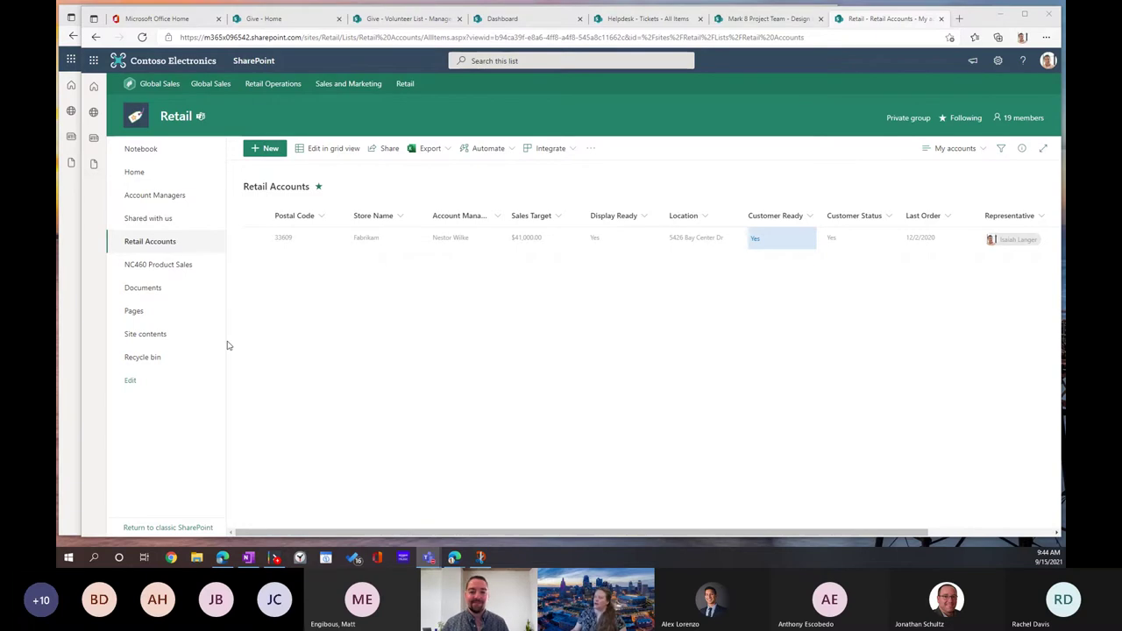
Step: Go to the Retail site's home page, and open the first "broken" ticket's details in the Helpdesk Tickets list
click(136, 173)
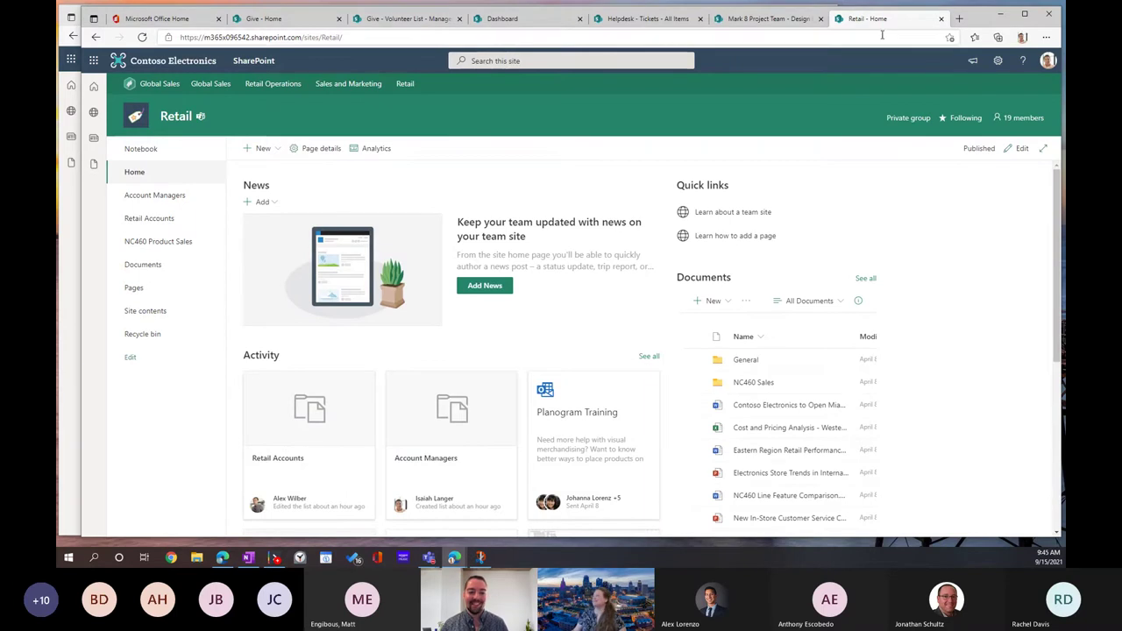
click(637, 19)
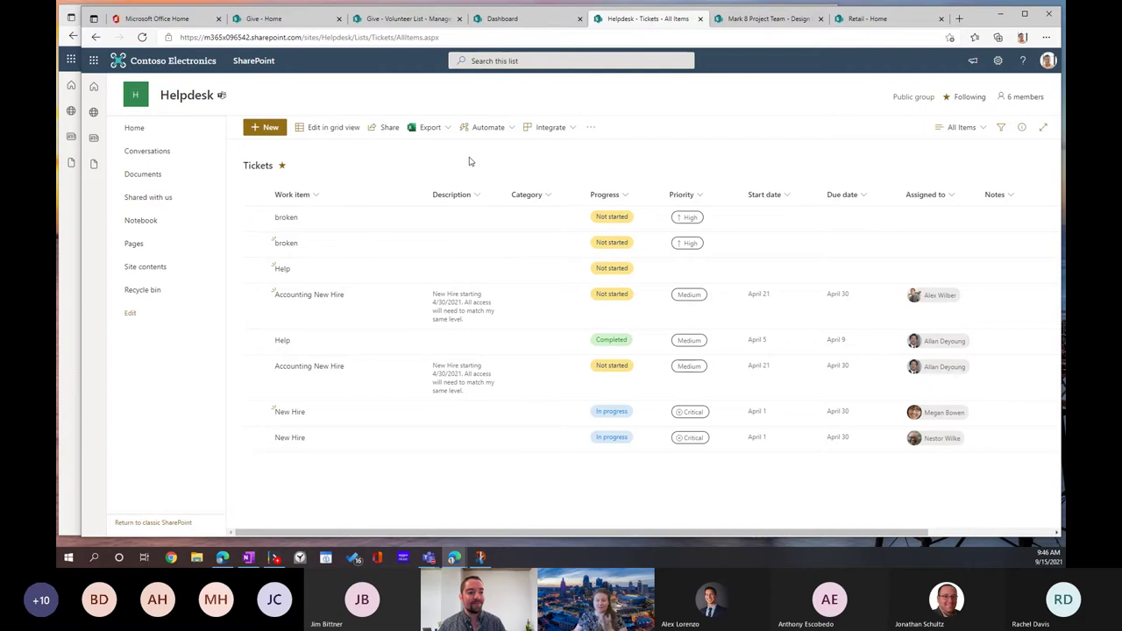
click(317, 225)
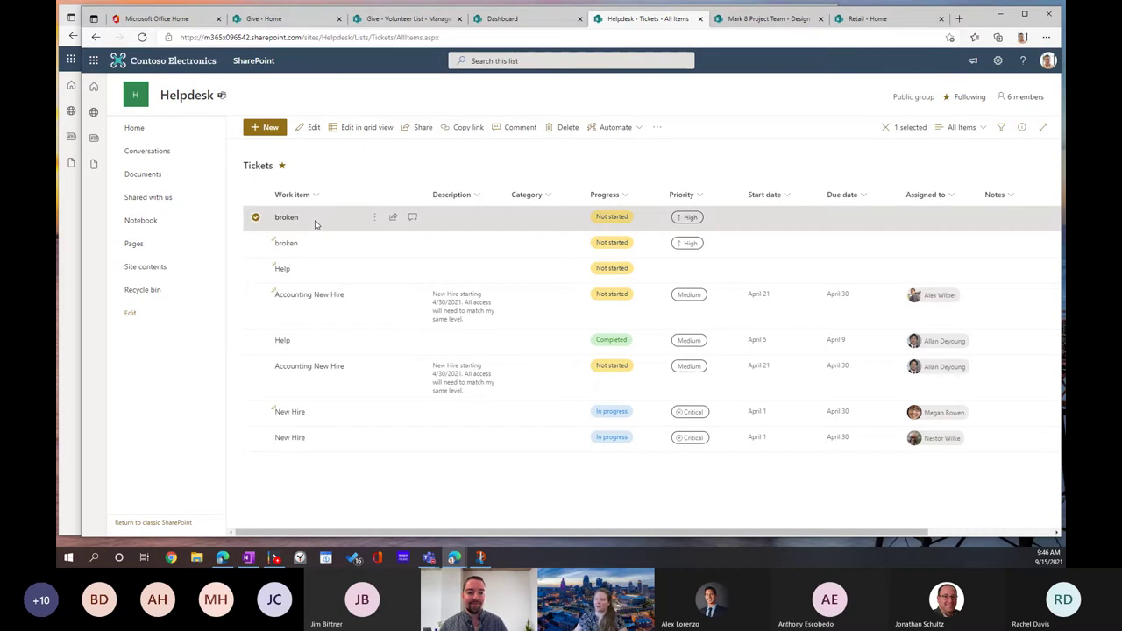
right_click(316, 225)
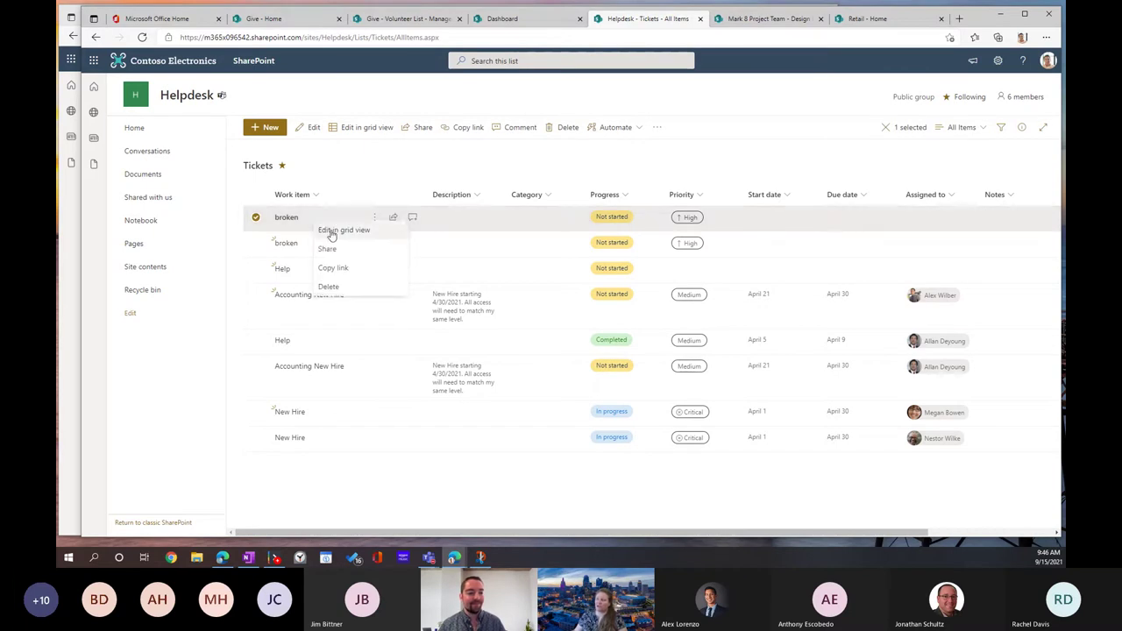
key(Escape)
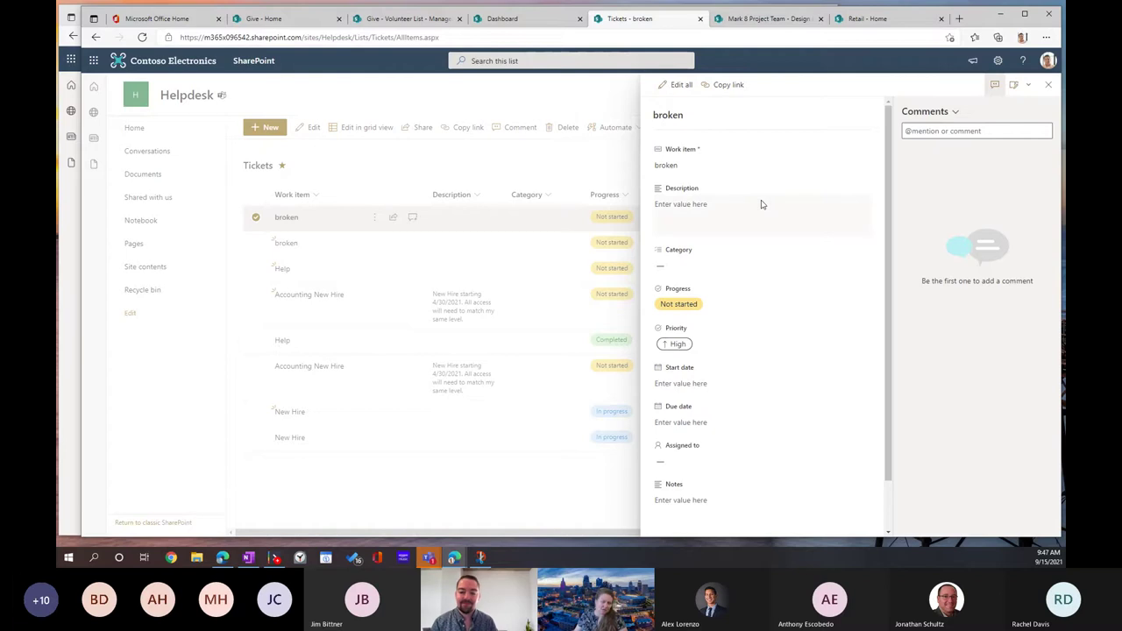
Step: View the Body formatting code in the ticket form's layout configuration and leave it without saving
click(1029, 86)
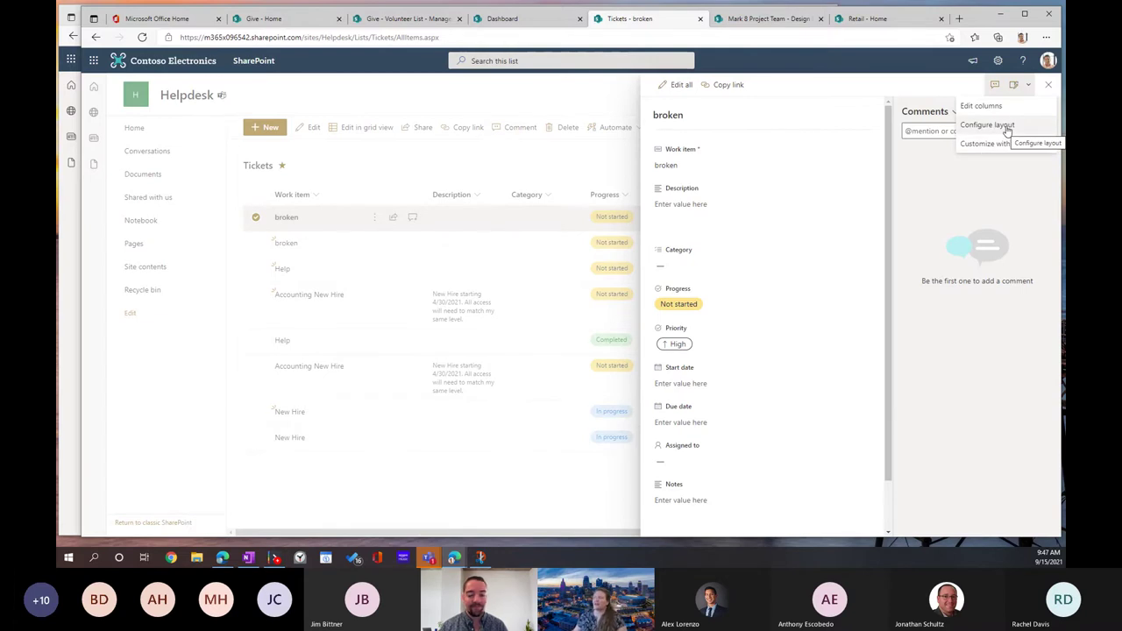
click(1007, 130)
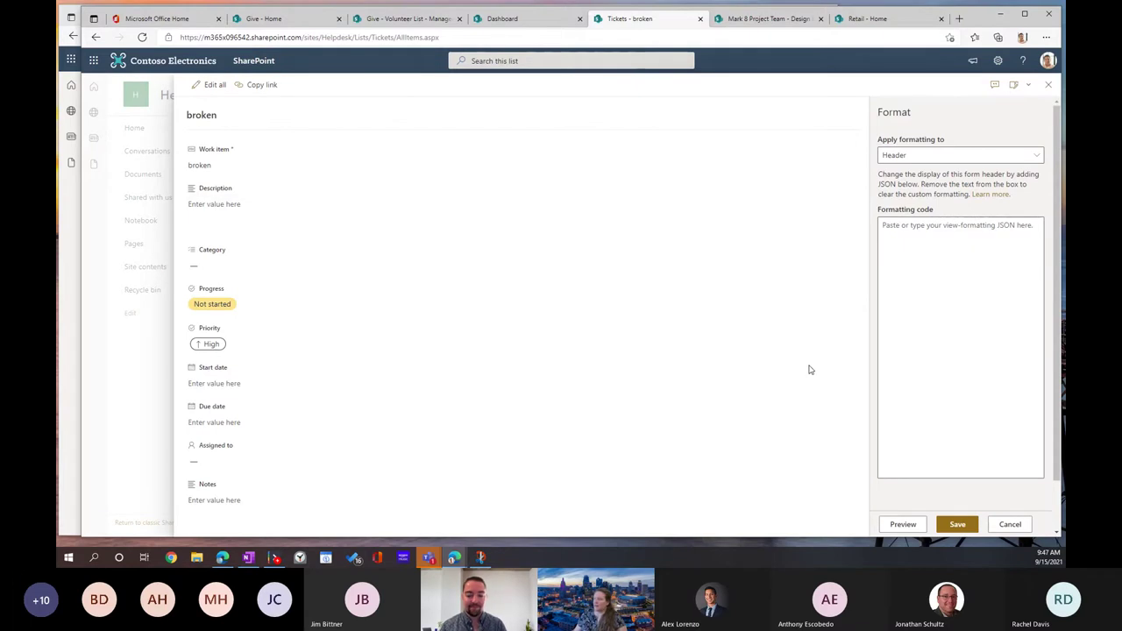
click(929, 156)
click(923, 193)
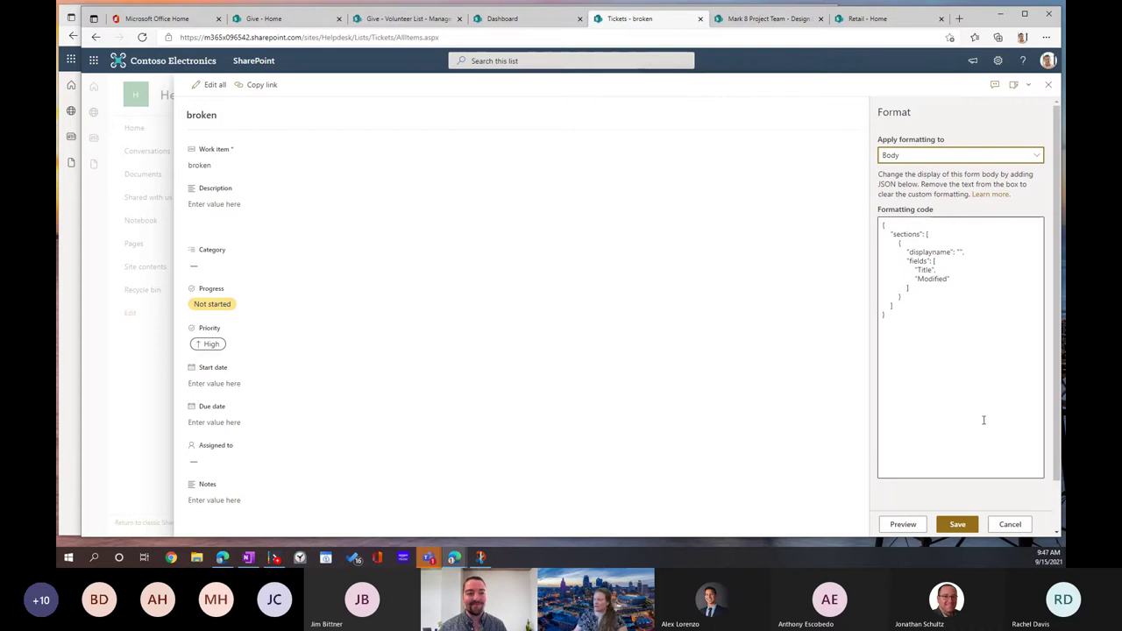
click(1010, 525)
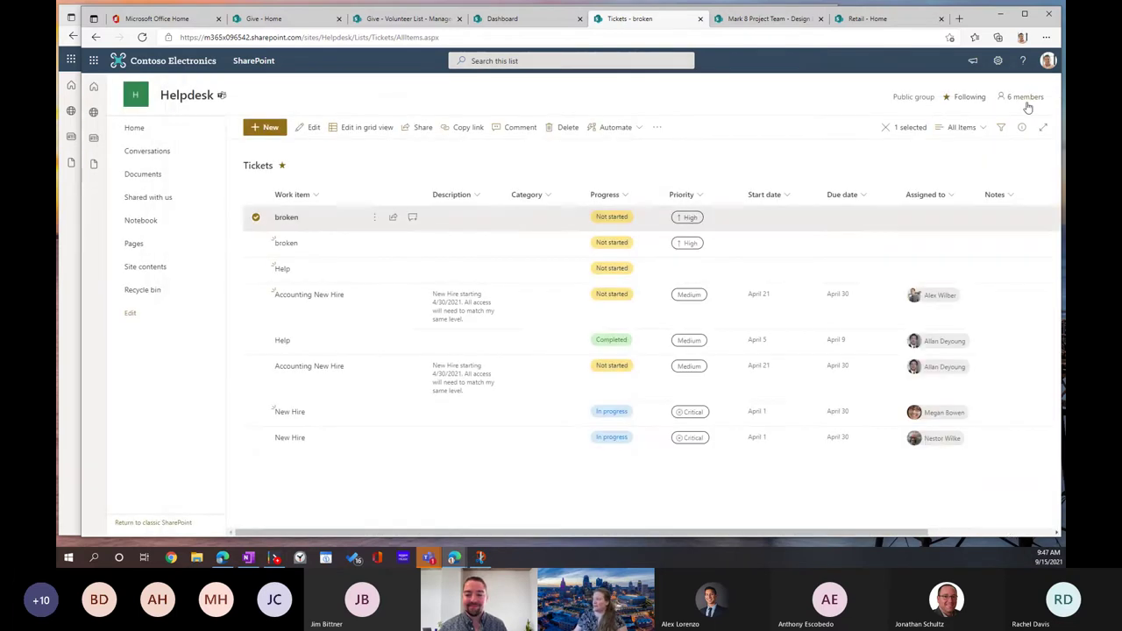
Step: Hide the Category, Progress, Assigned to and Notes columns in the first "broken" ticket's form, save the column selection and close the form
right_click(338, 226)
key(Escape)
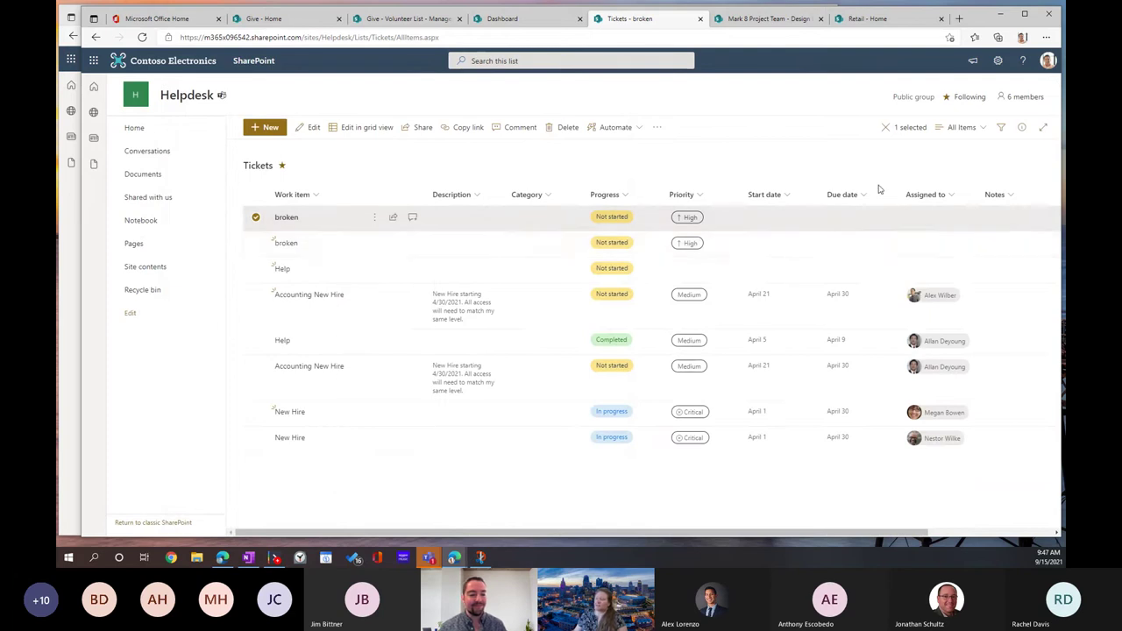
click(1022, 127)
click(1023, 85)
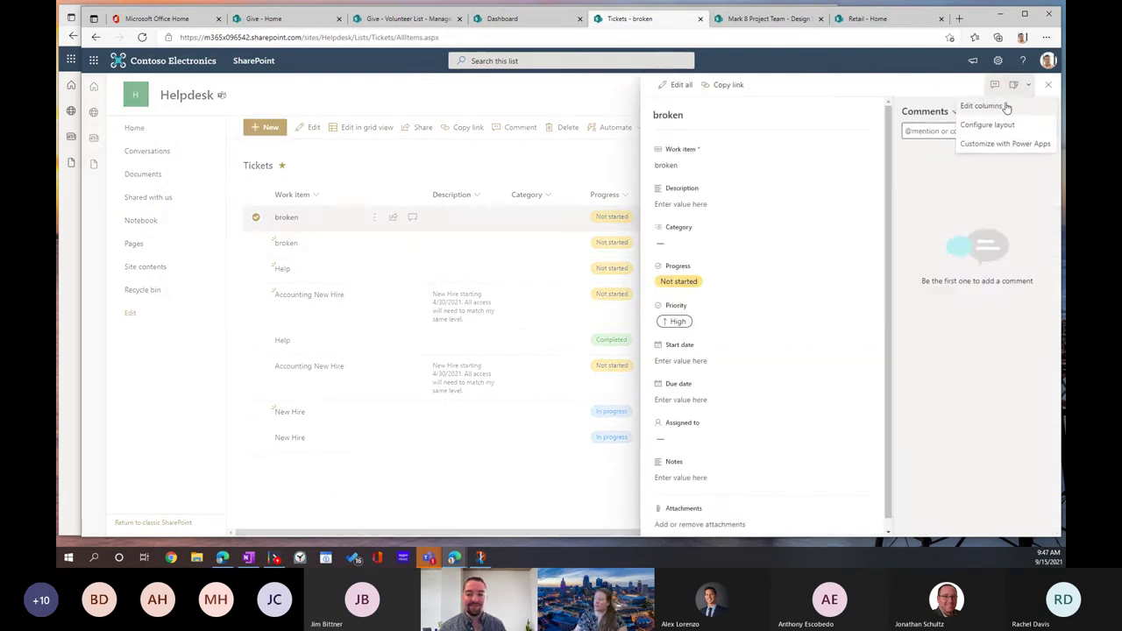
click(997, 107)
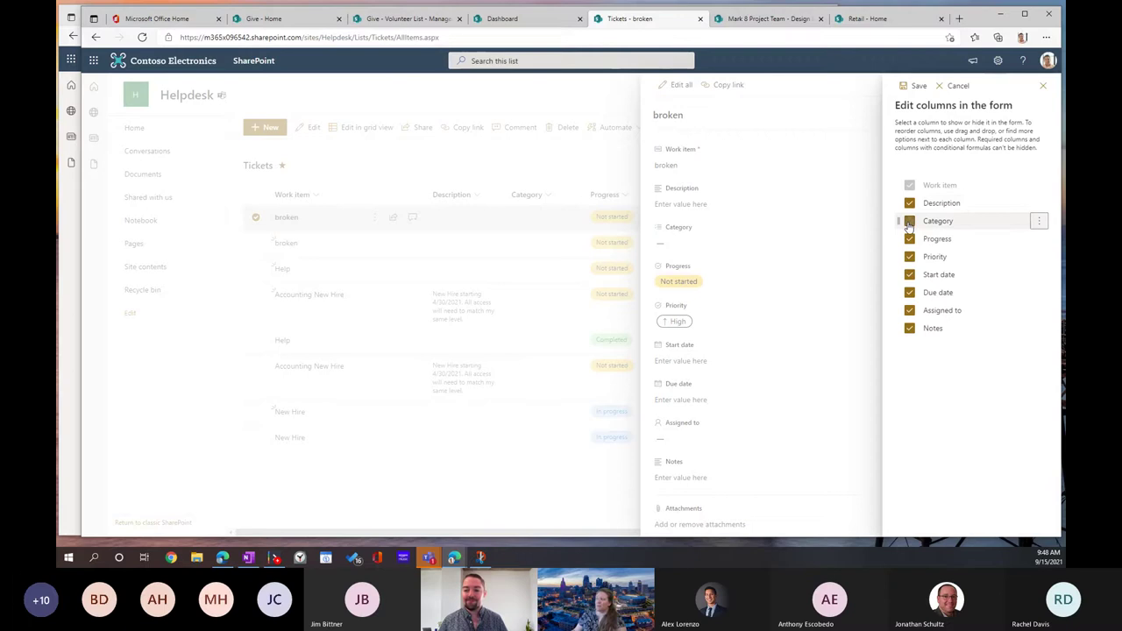
click(910, 221)
click(909, 239)
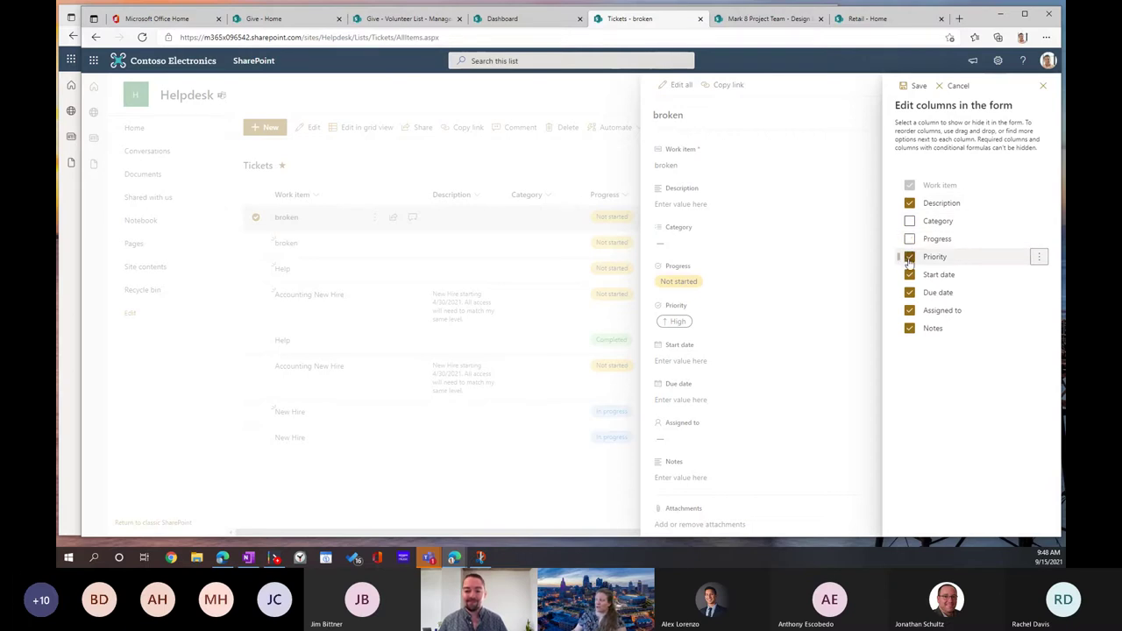
click(910, 257)
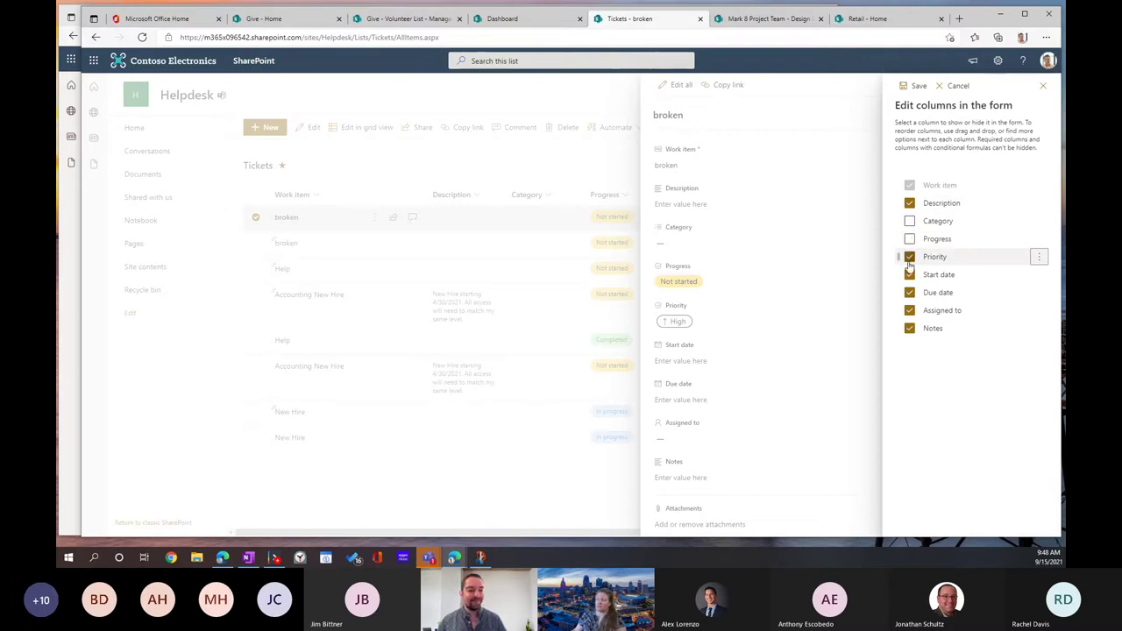
click(910, 310)
click(910, 328)
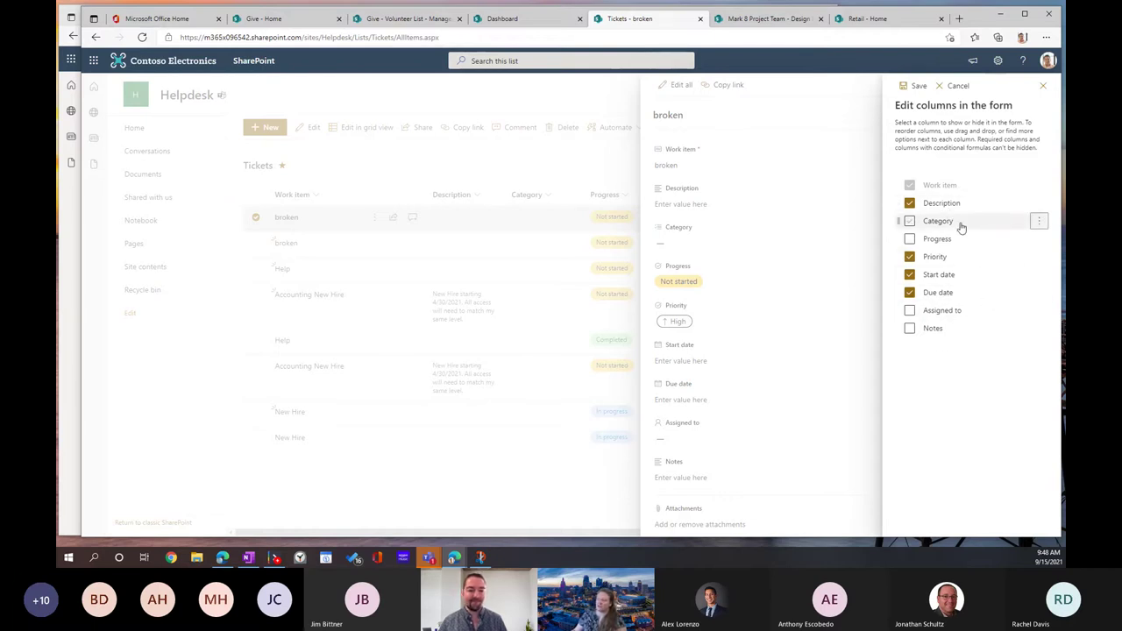
click(917, 88)
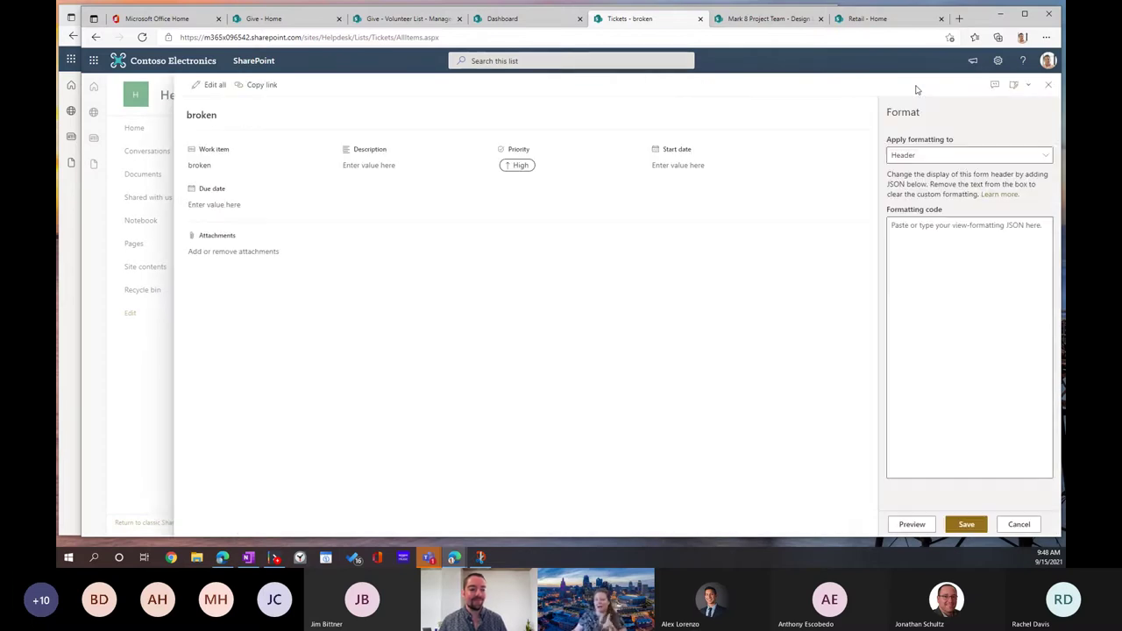
click(966, 524)
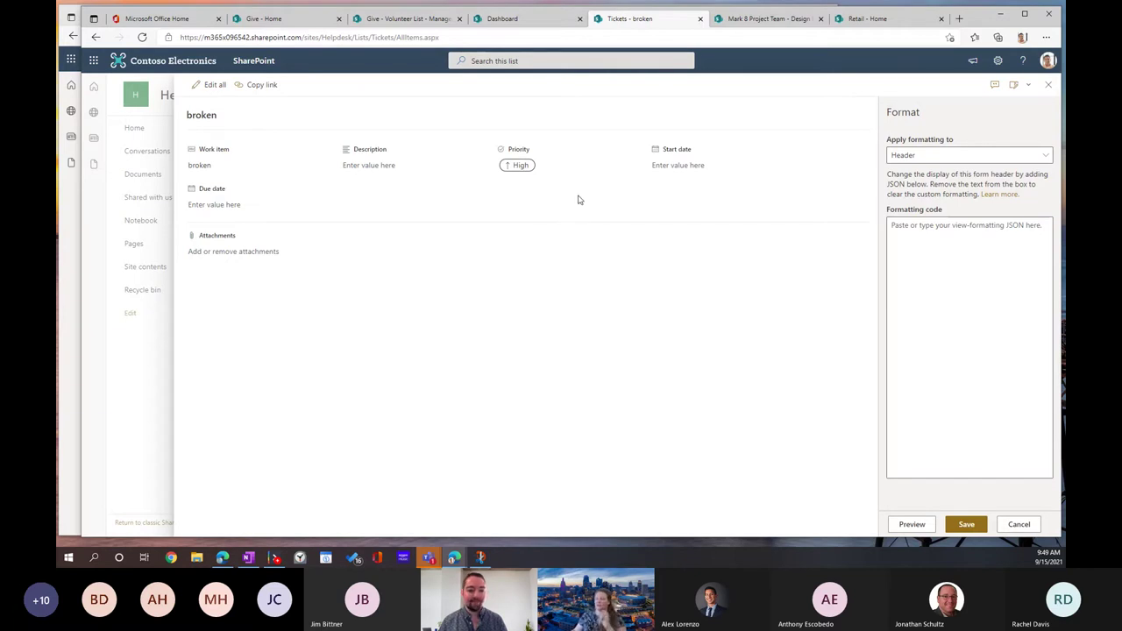
click(1048, 87)
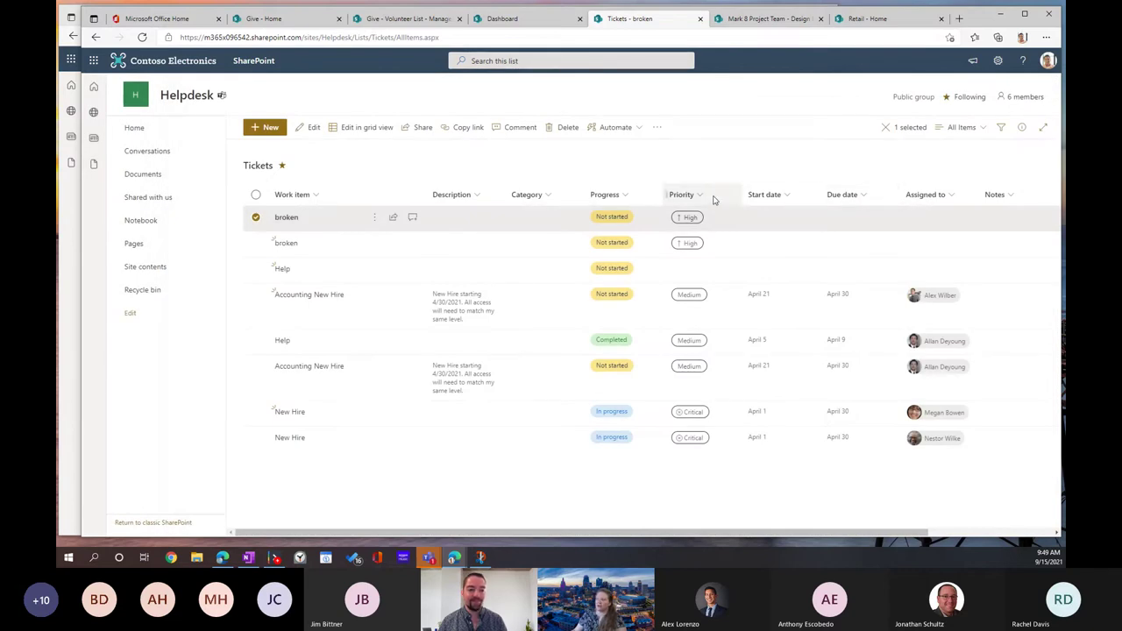
Step: Clear the ticket selection and open a blank new item form in the Tickets list to review its fields
click(652, 197)
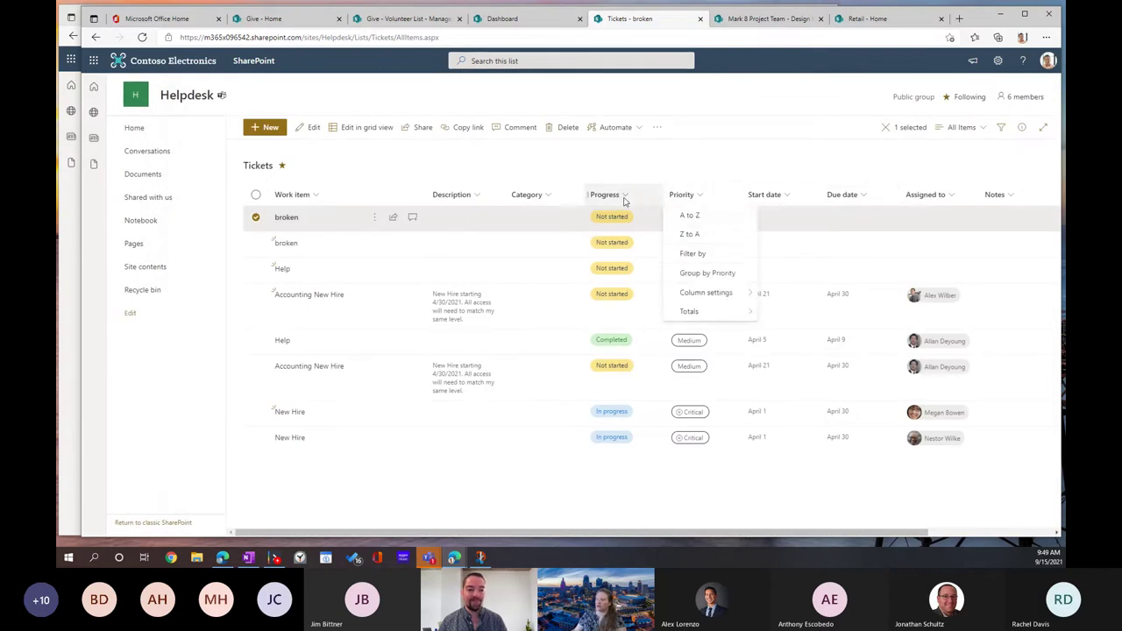
click(951, 197)
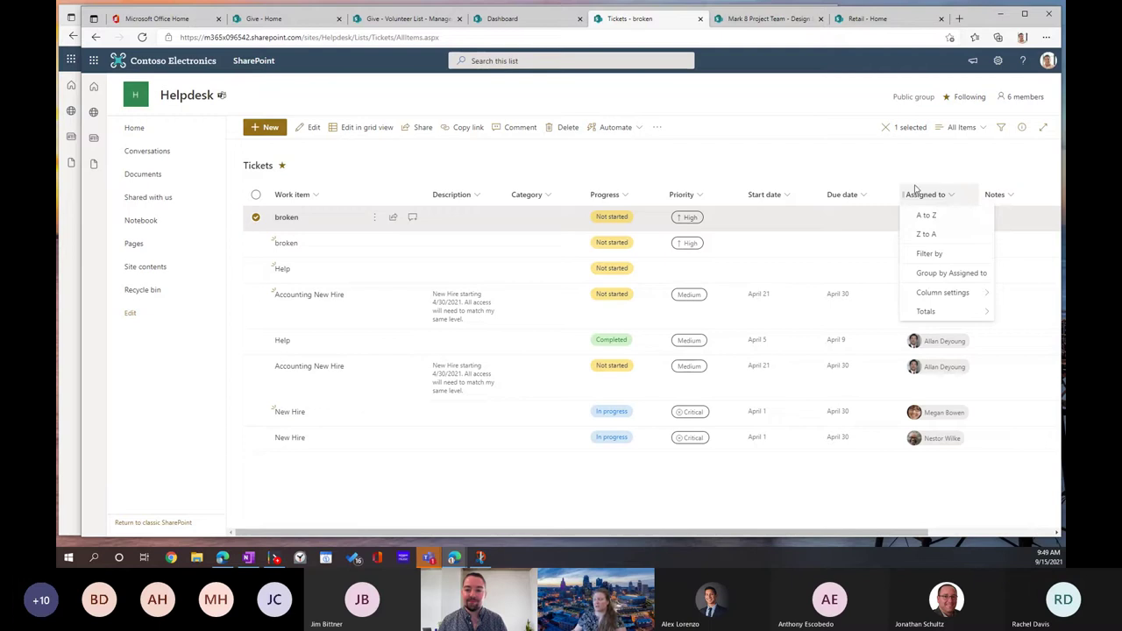
key(Escape)
key(Escape)
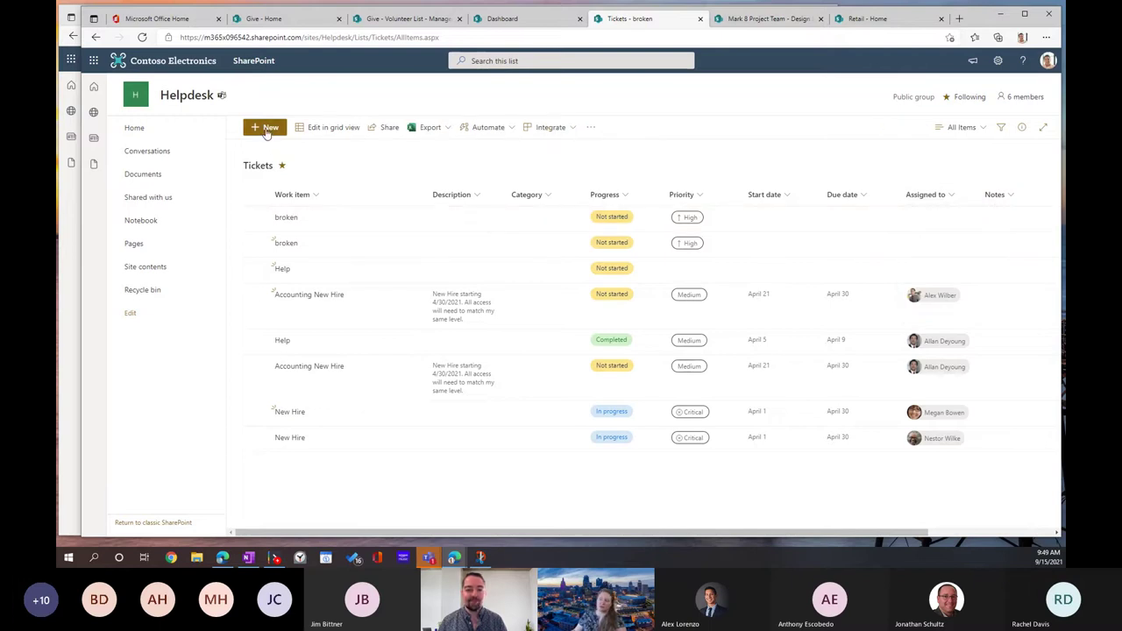
click(267, 129)
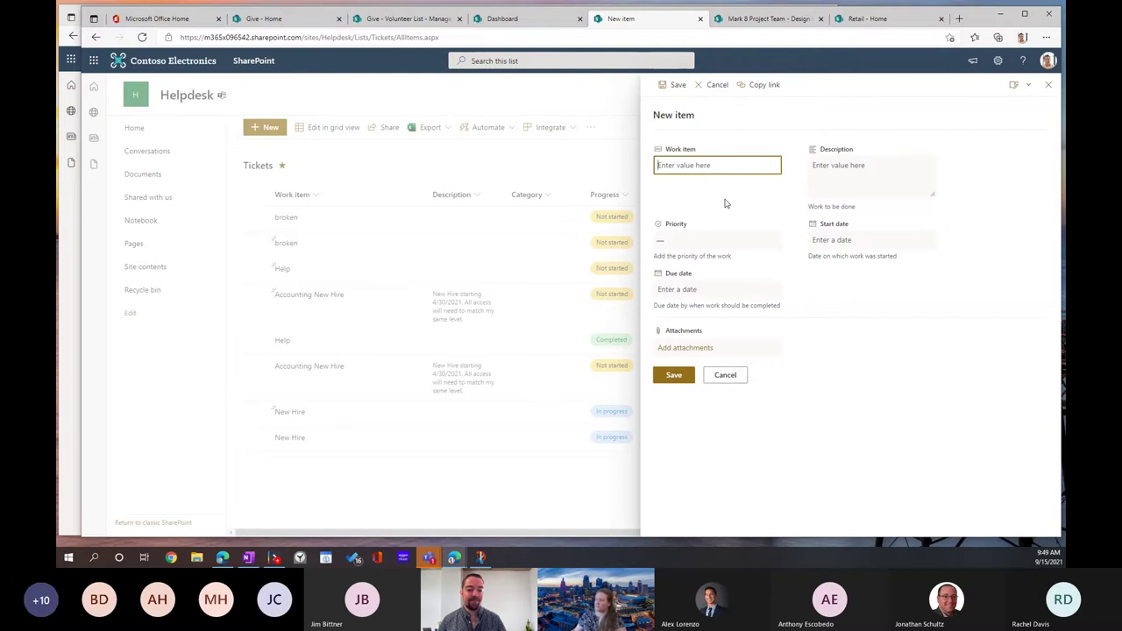
click(463, 164)
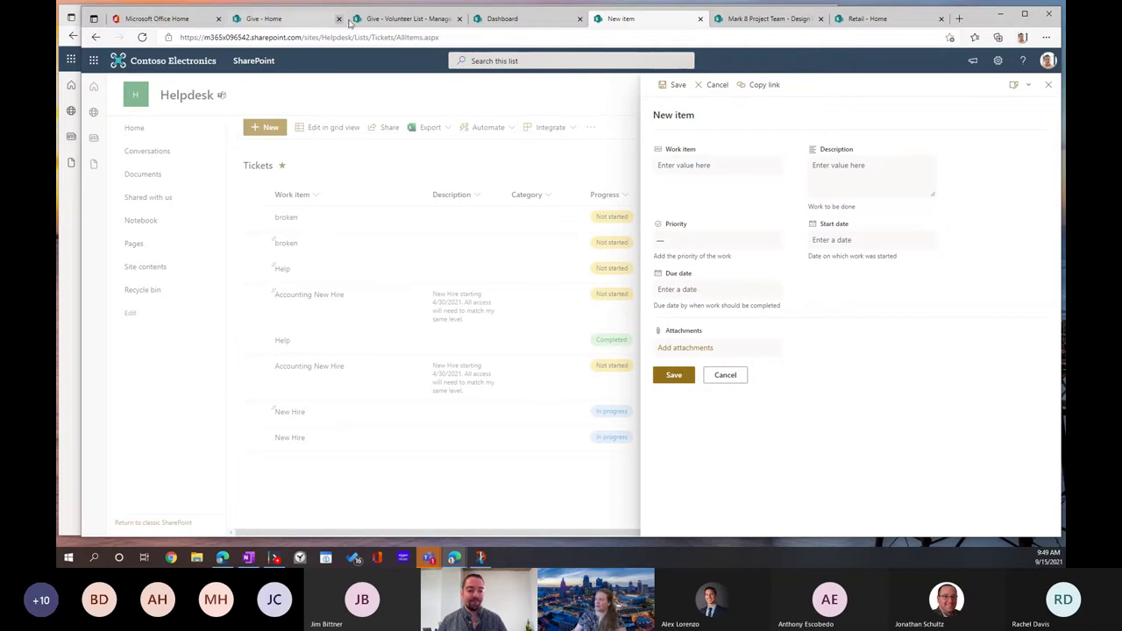
Step: Switch to the Give site's home page and open a new Volunteer List item through Volunteer Today
click(273, 19)
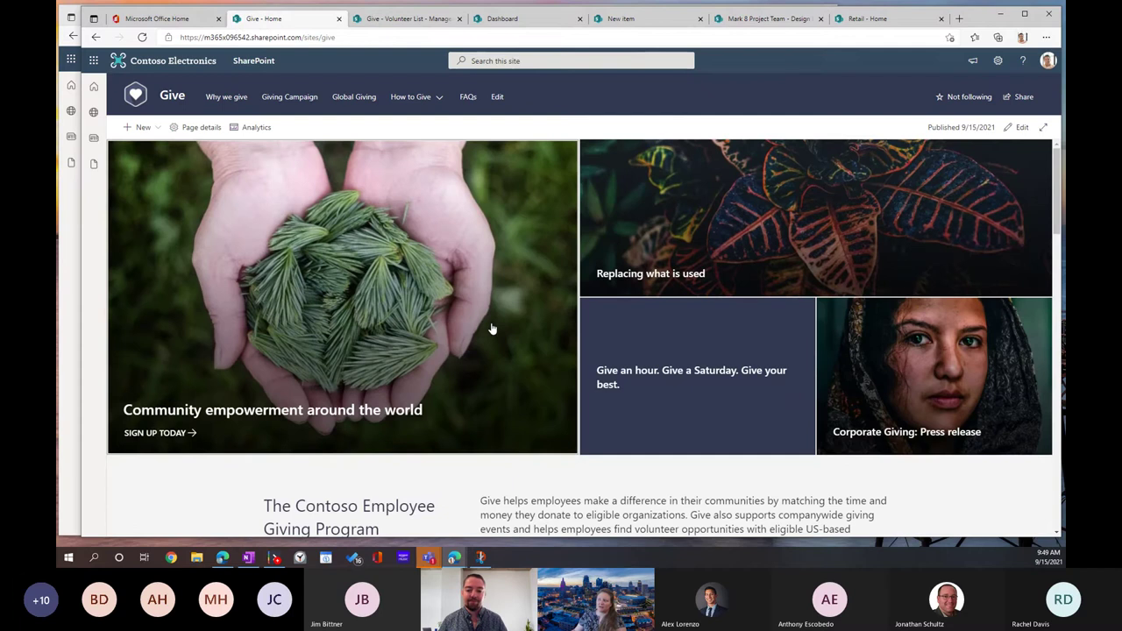
scroll(492, 329, down, 3)
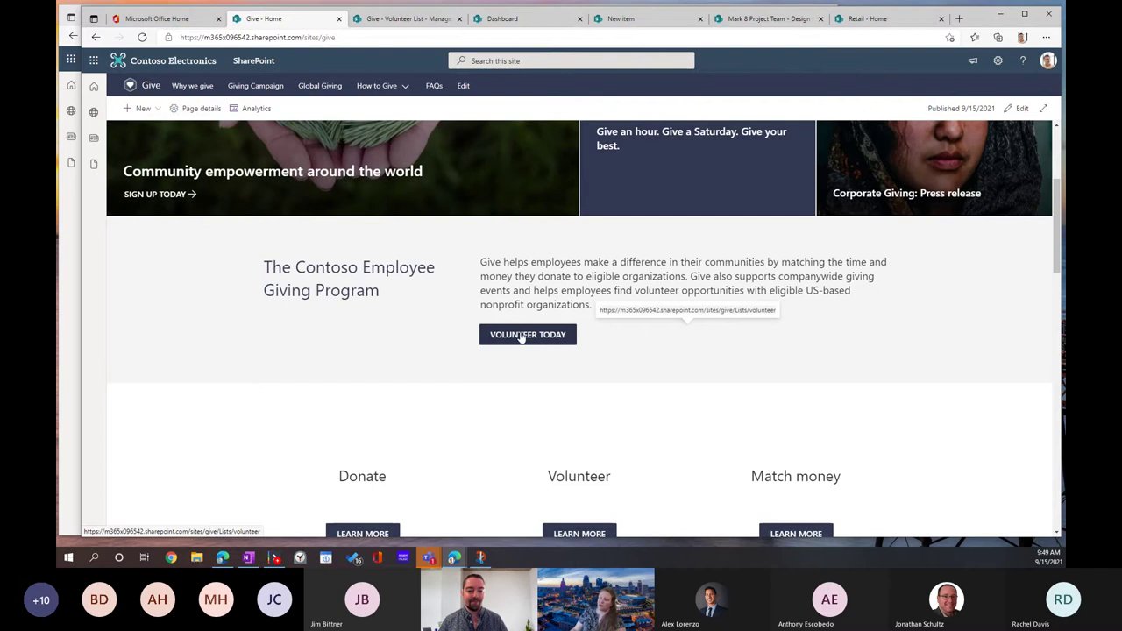
drag(498, 262, 574, 305)
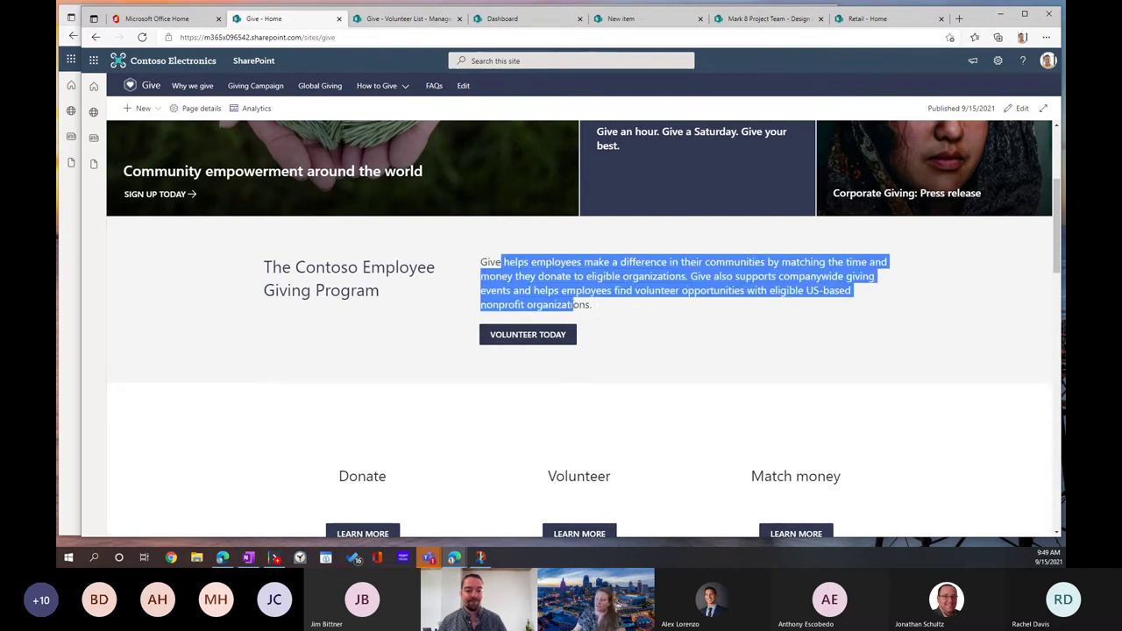
click(529, 341)
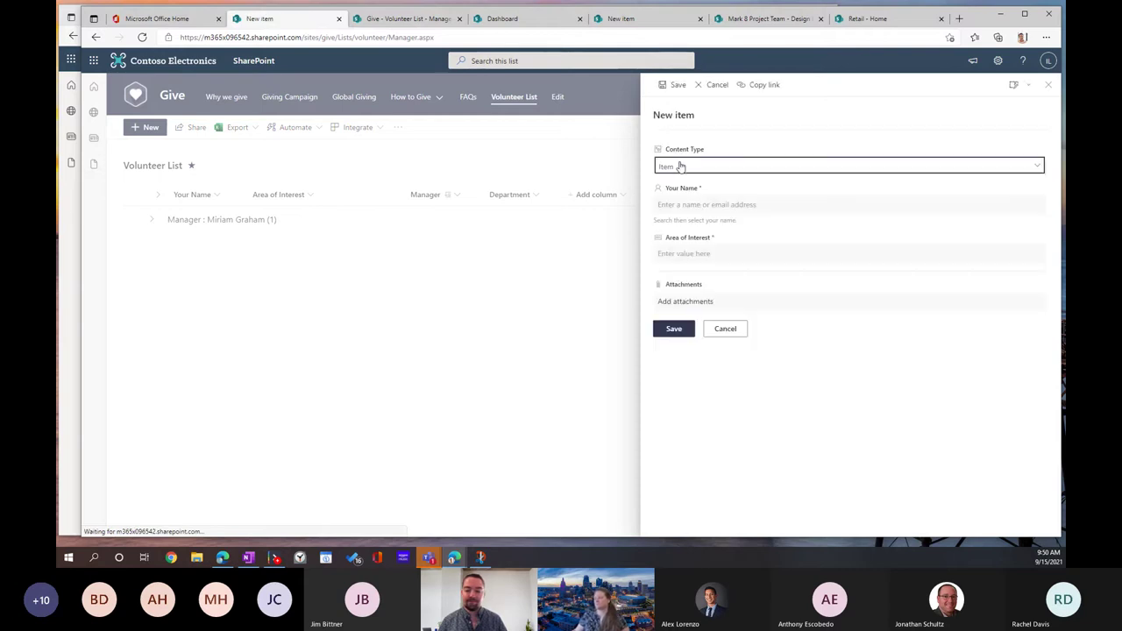
Step: Fill in the volunteer's name, set Area of Interest to Cats, and save the new Volunteer List item
click(692, 205)
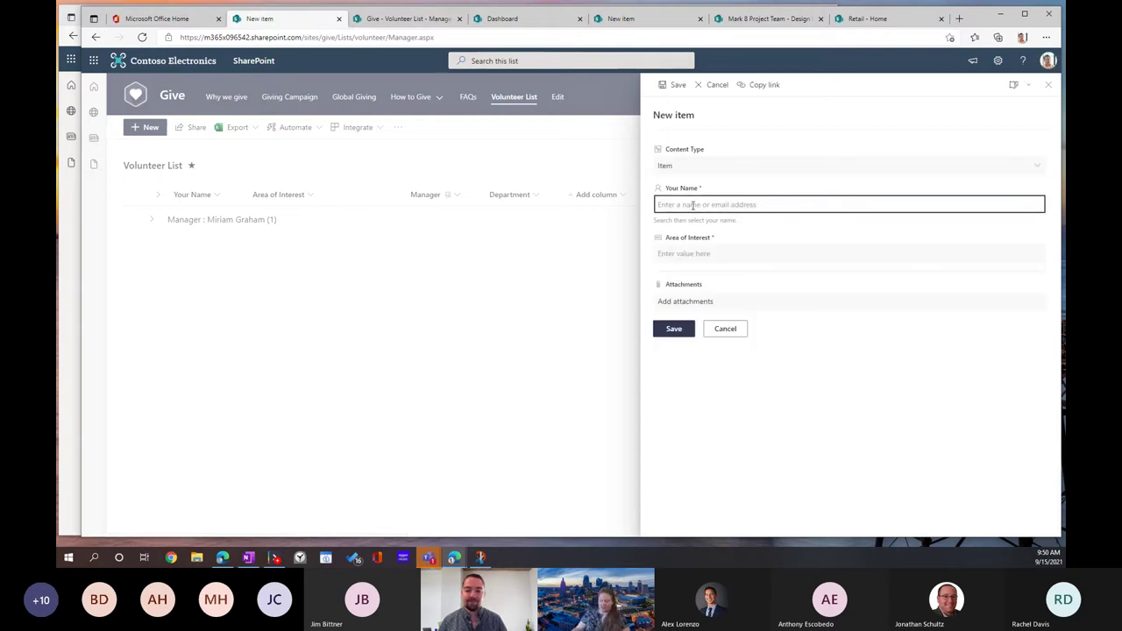
text(alex)
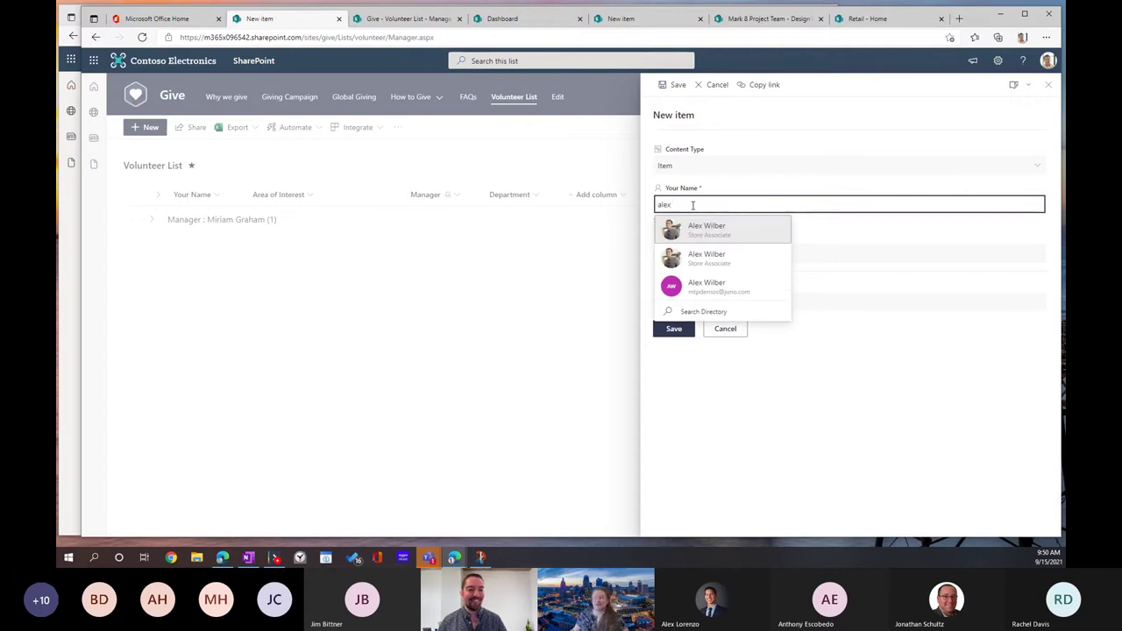
click(706, 230)
click(688, 252)
text(Cats)
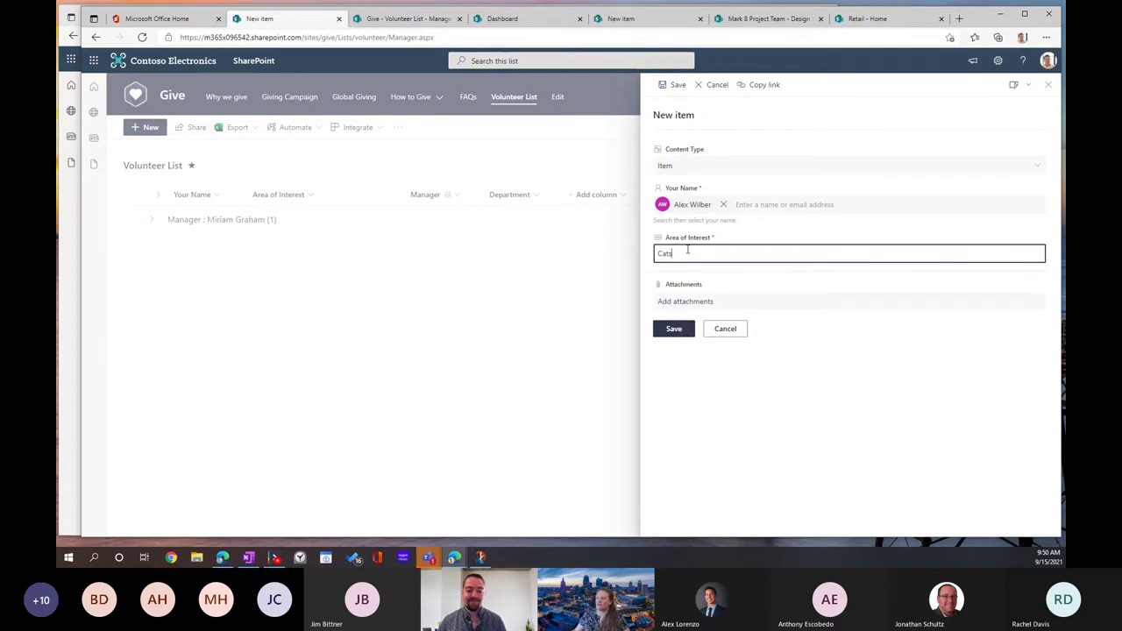
click(673, 328)
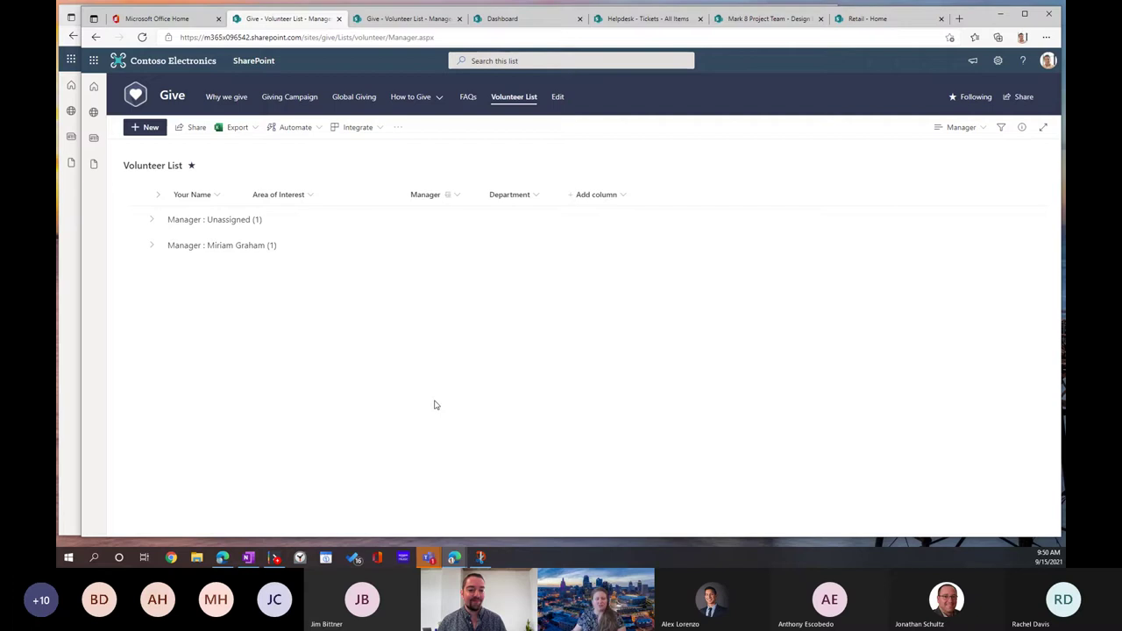
Step: Refresh the Volunteer List and expand the Unassigned group and the named manager's group to examine their entries
click(143, 38)
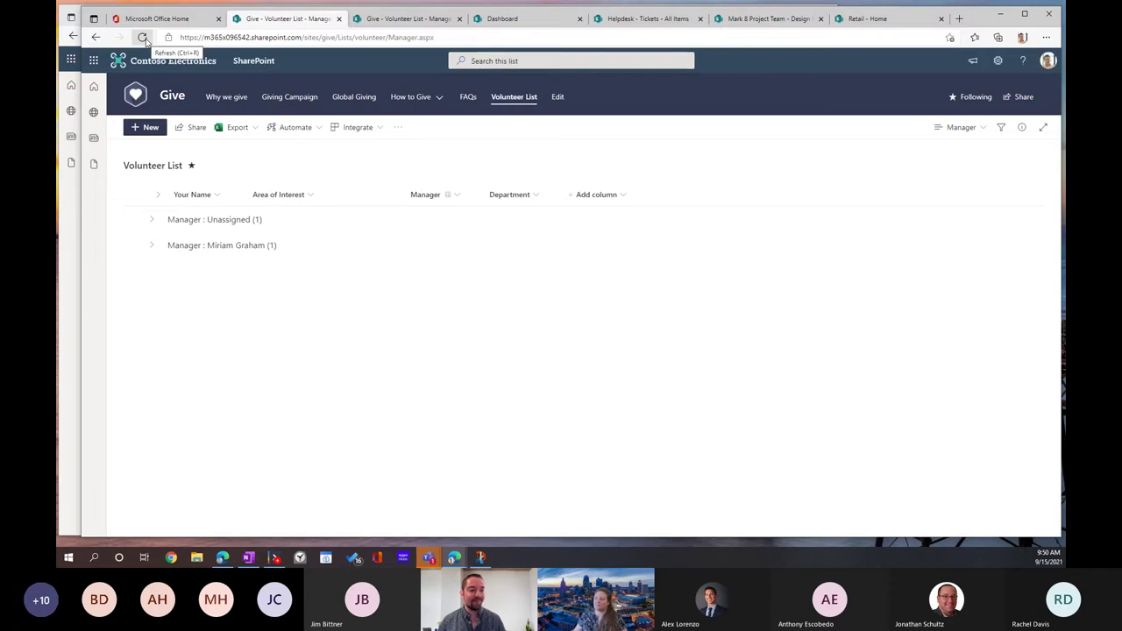
click(143, 38)
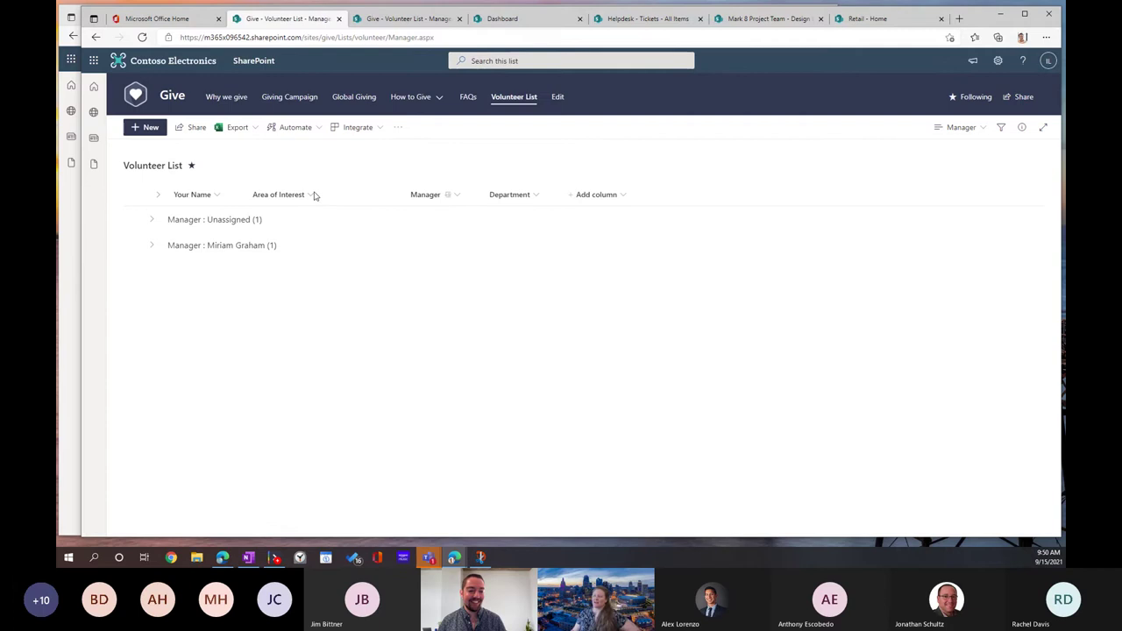
click(151, 225)
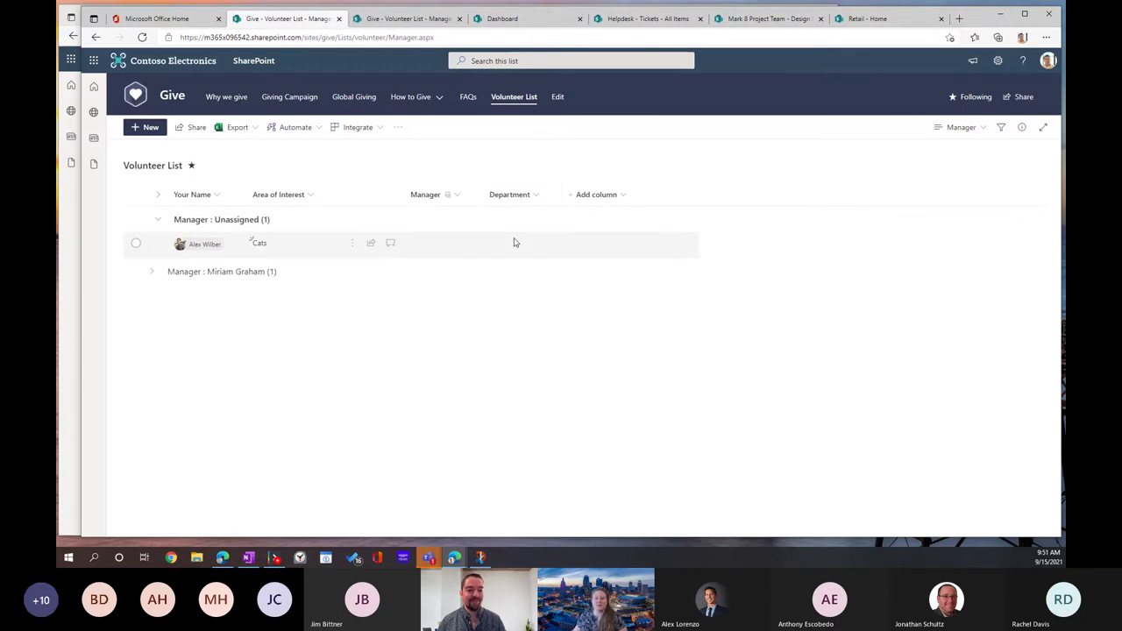
click(150, 274)
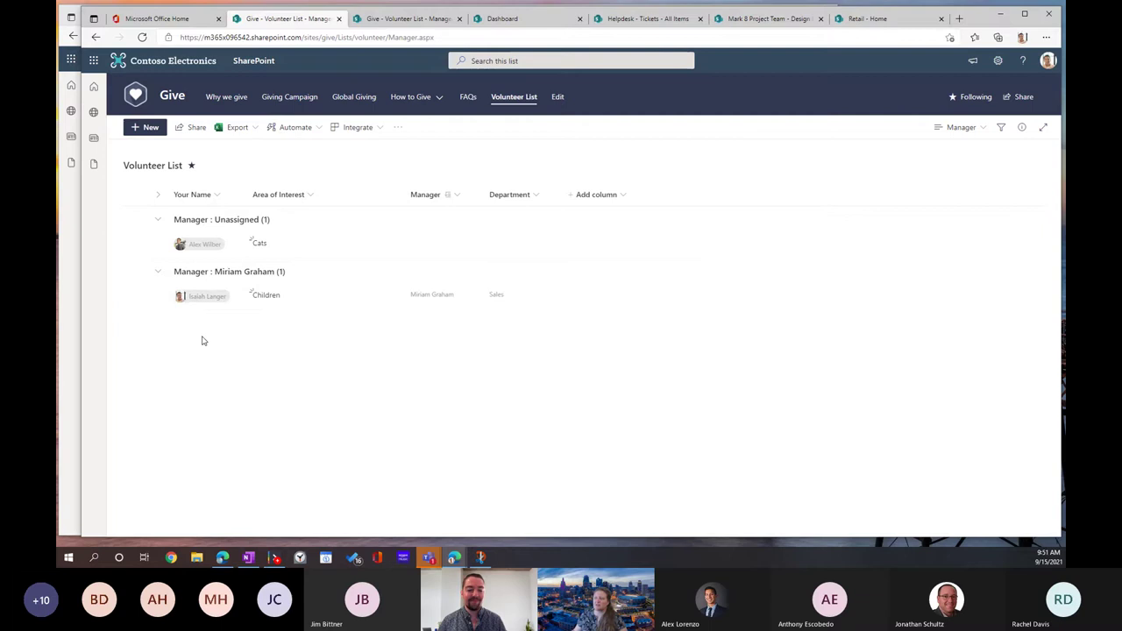
Step: Refresh the Volunteer List again, expand the named manager's group to check its entries, and view the Integrate options
click(141, 38)
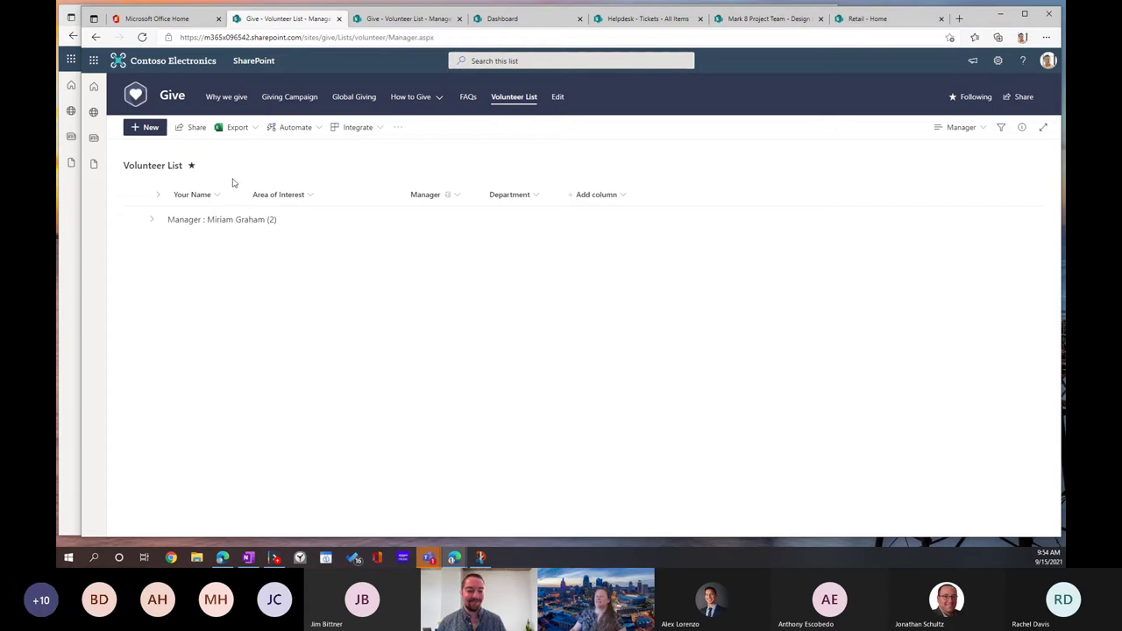
click(151, 221)
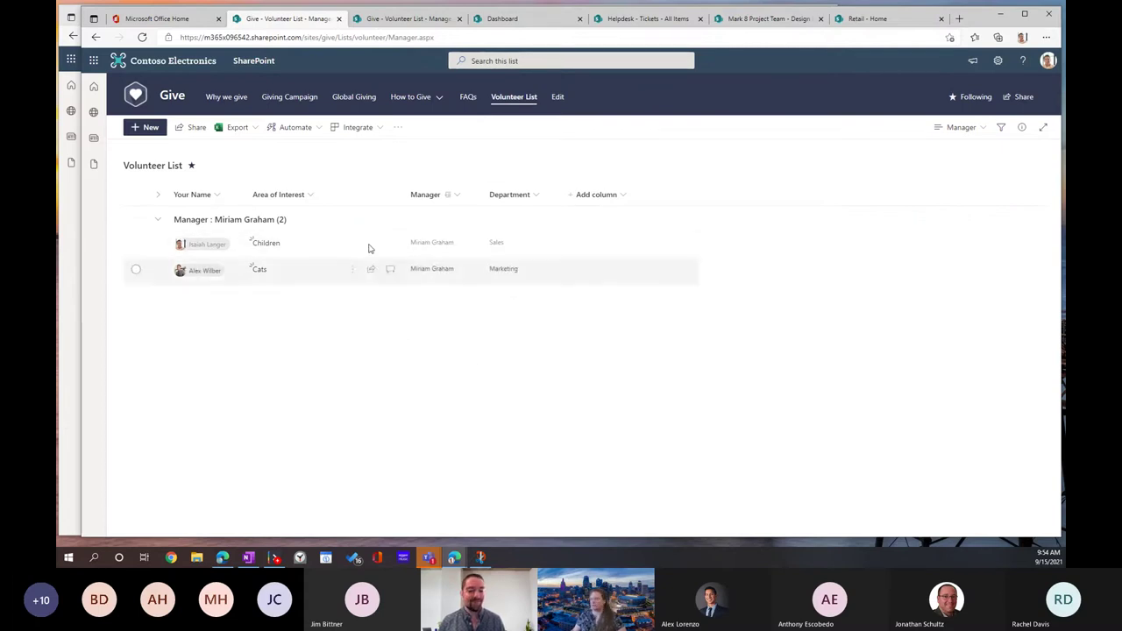
click(379, 129)
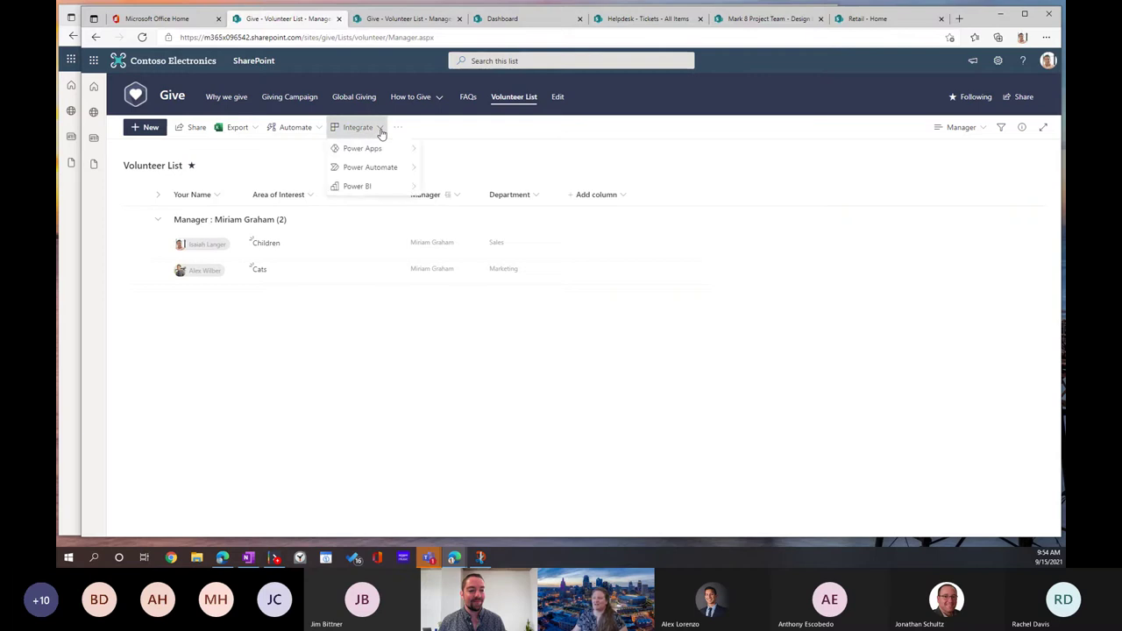
Step: Start an automation rule for when a column value changes, using the Your Name column with the condition "is"
click(321, 128)
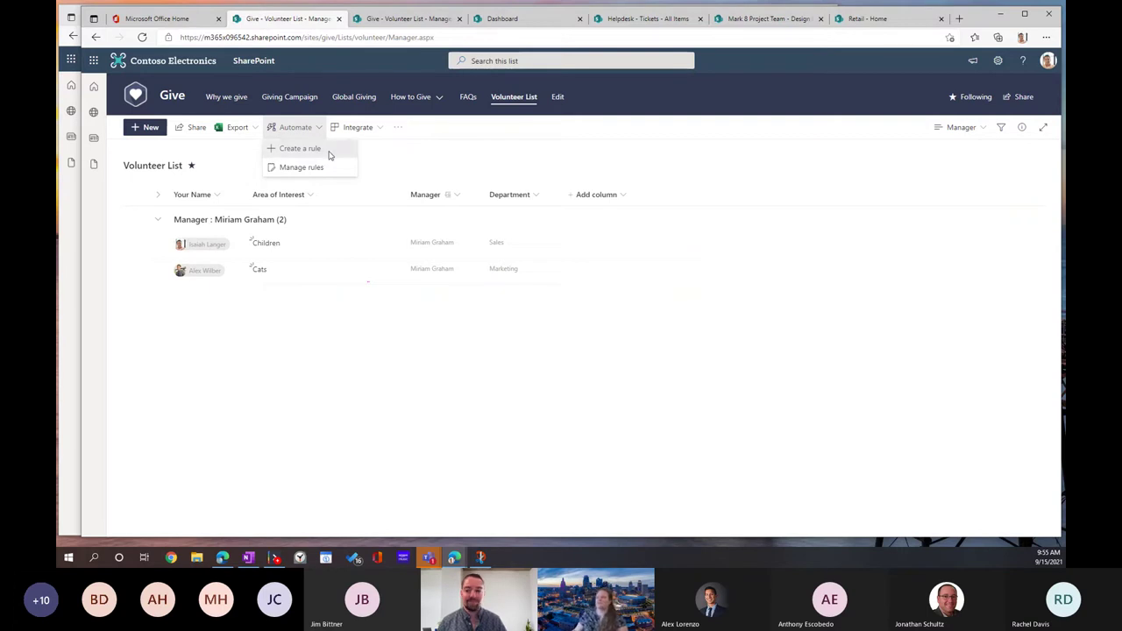
click(330, 155)
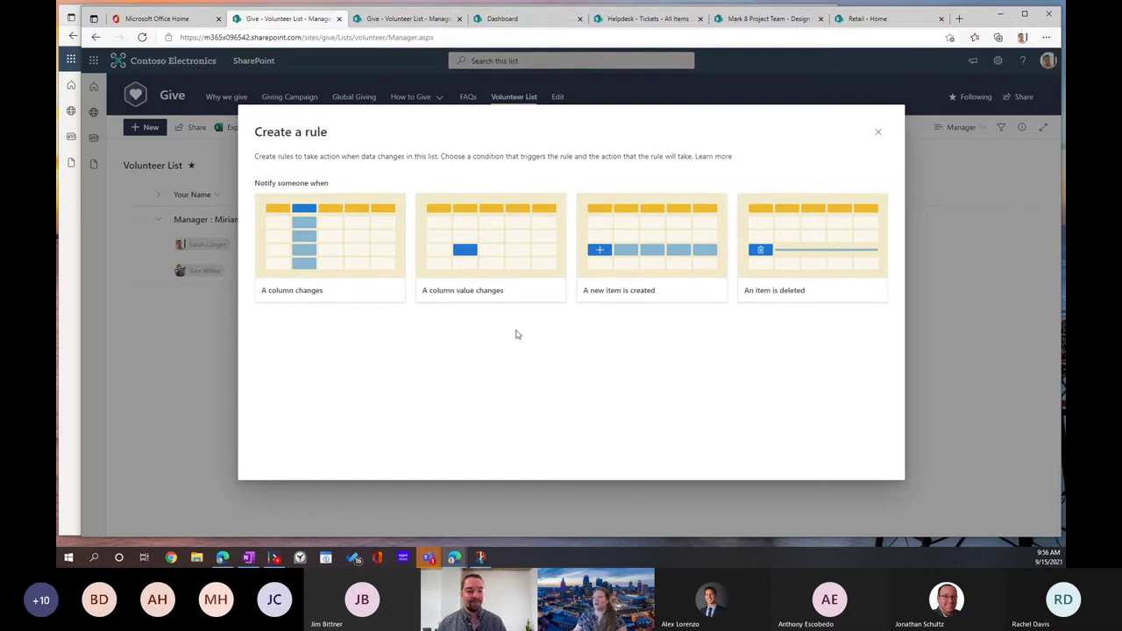
click(496, 263)
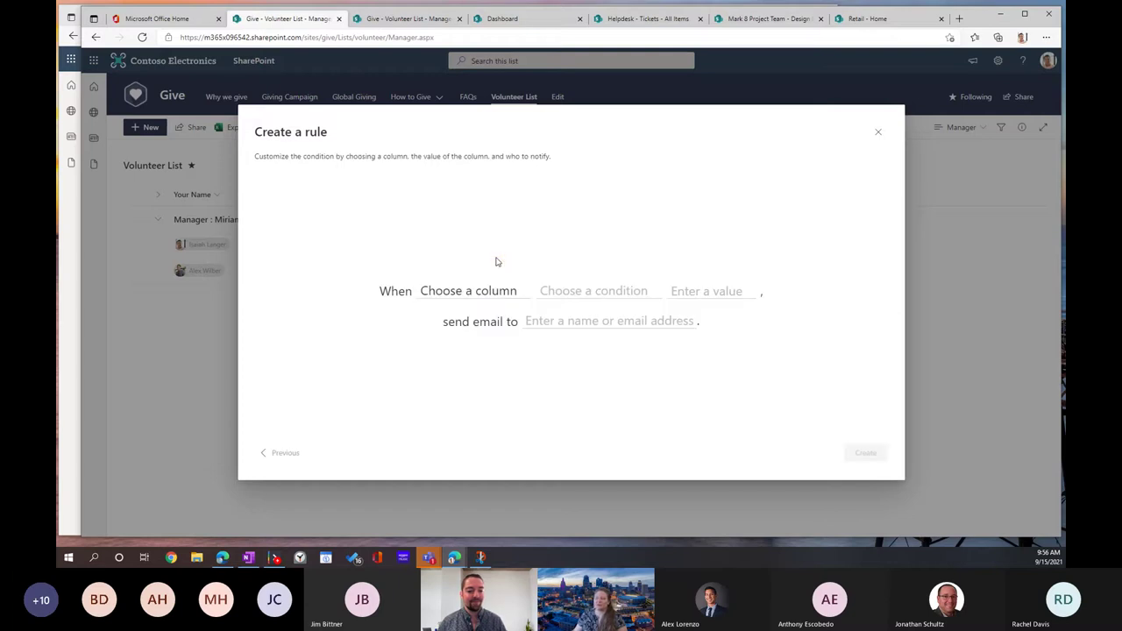
click(456, 296)
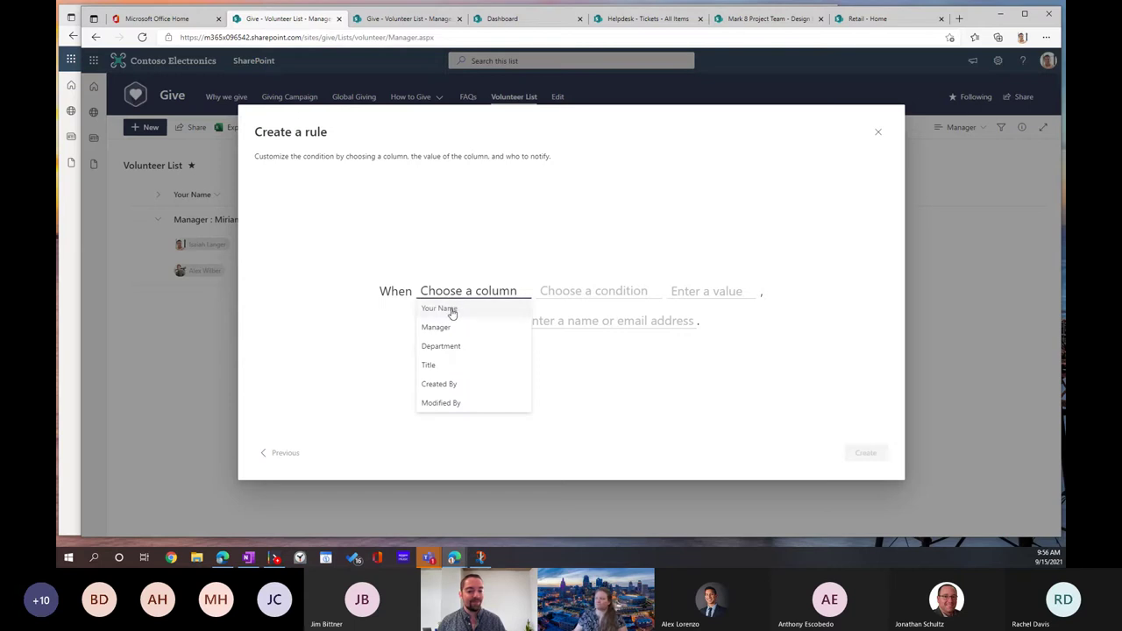
click(447, 308)
click(563, 291)
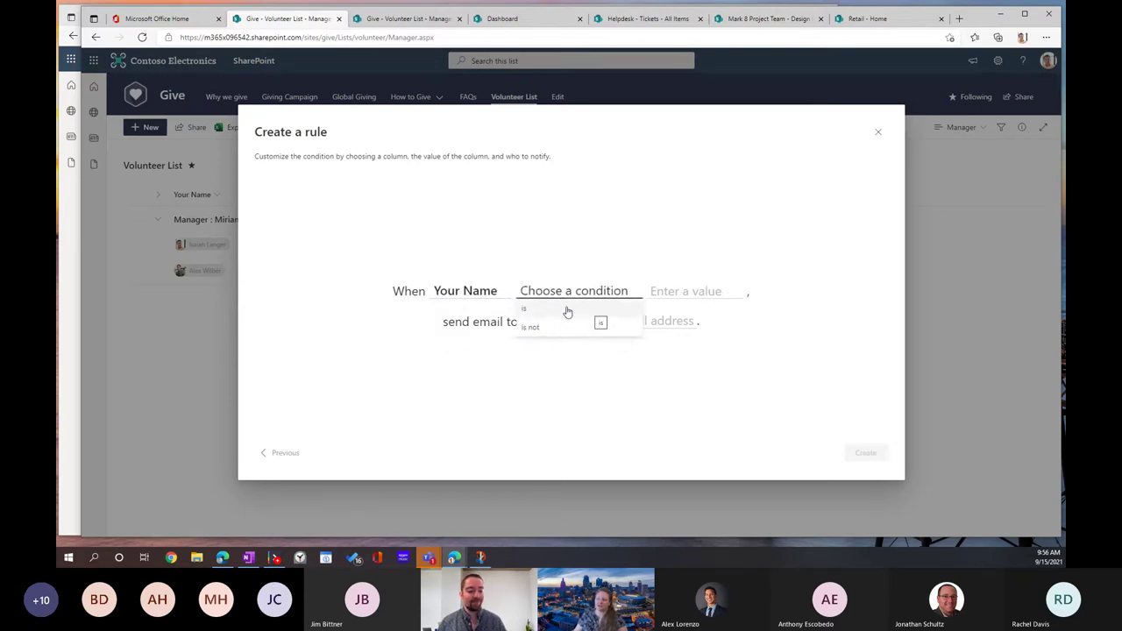
click(566, 309)
click(645, 291)
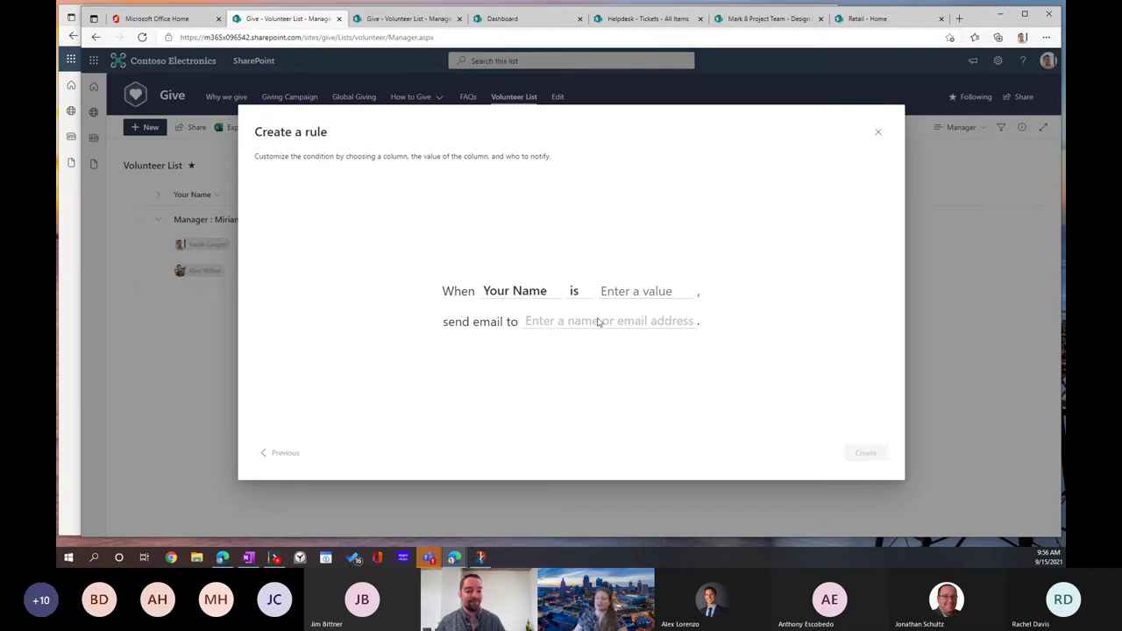
Step: Switch the rule's column to Department, review its available conditions, and close the rule without creating it
click(517, 298)
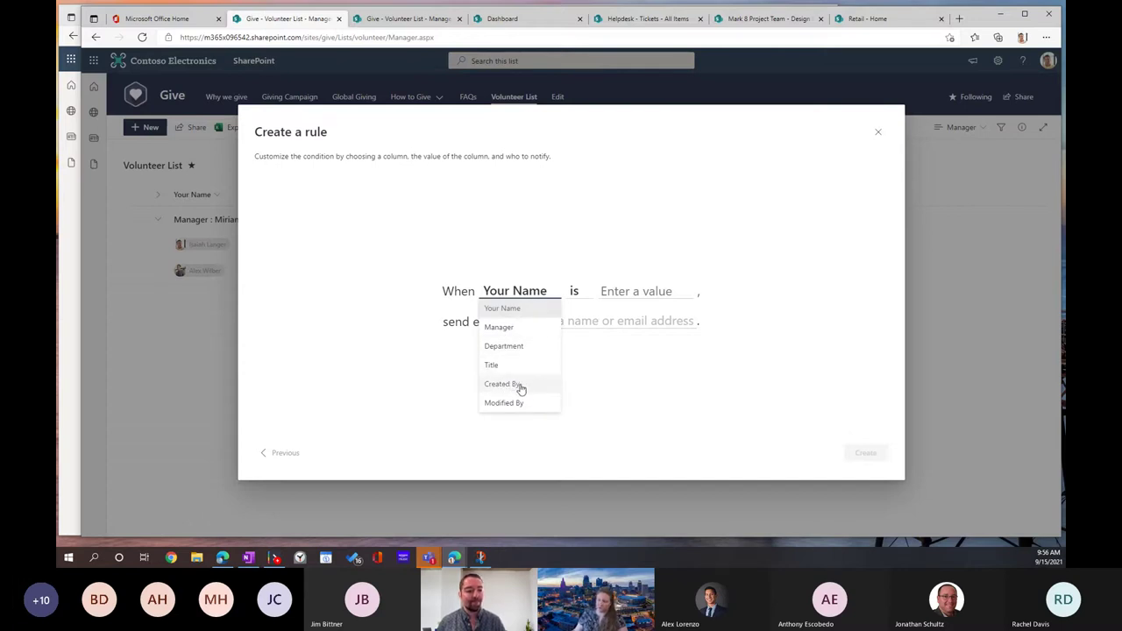
click(523, 346)
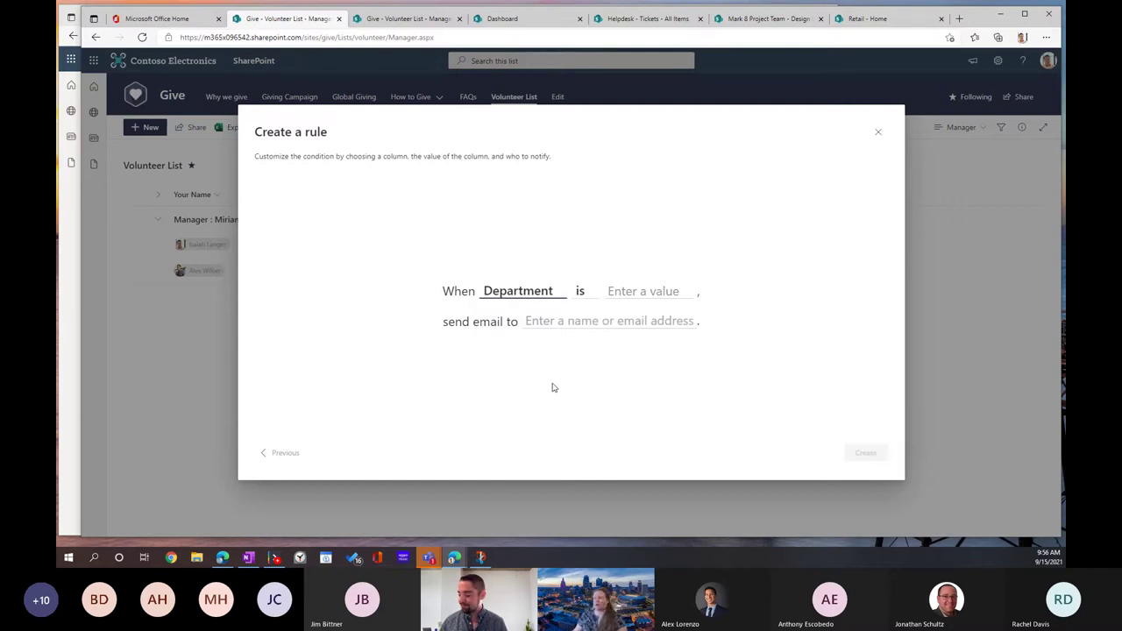
click(578, 293)
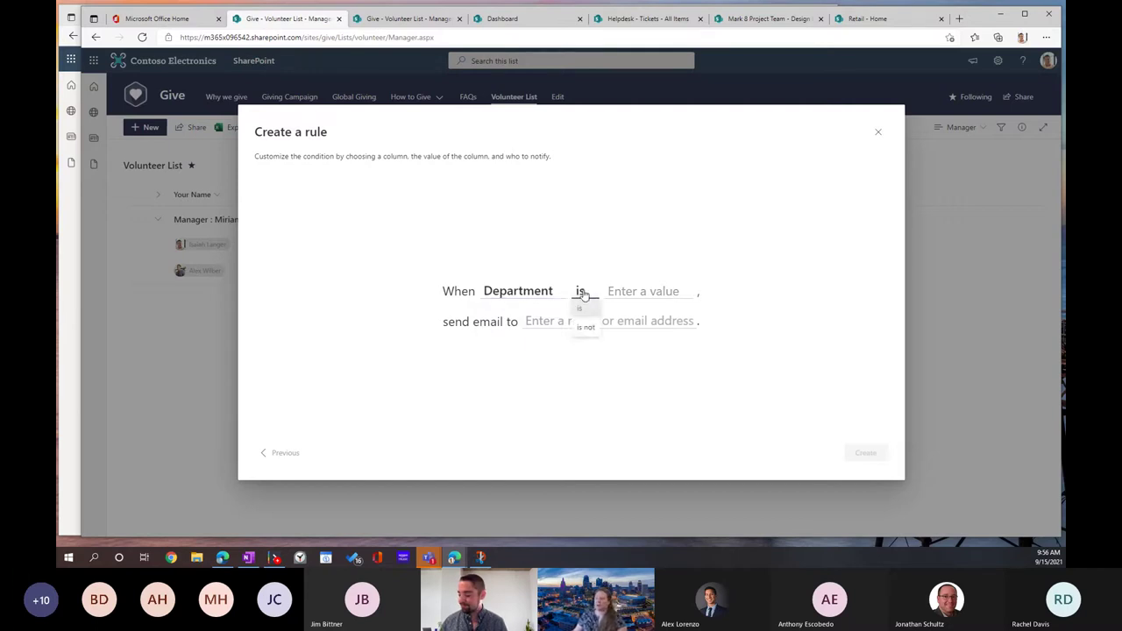
click(540, 258)
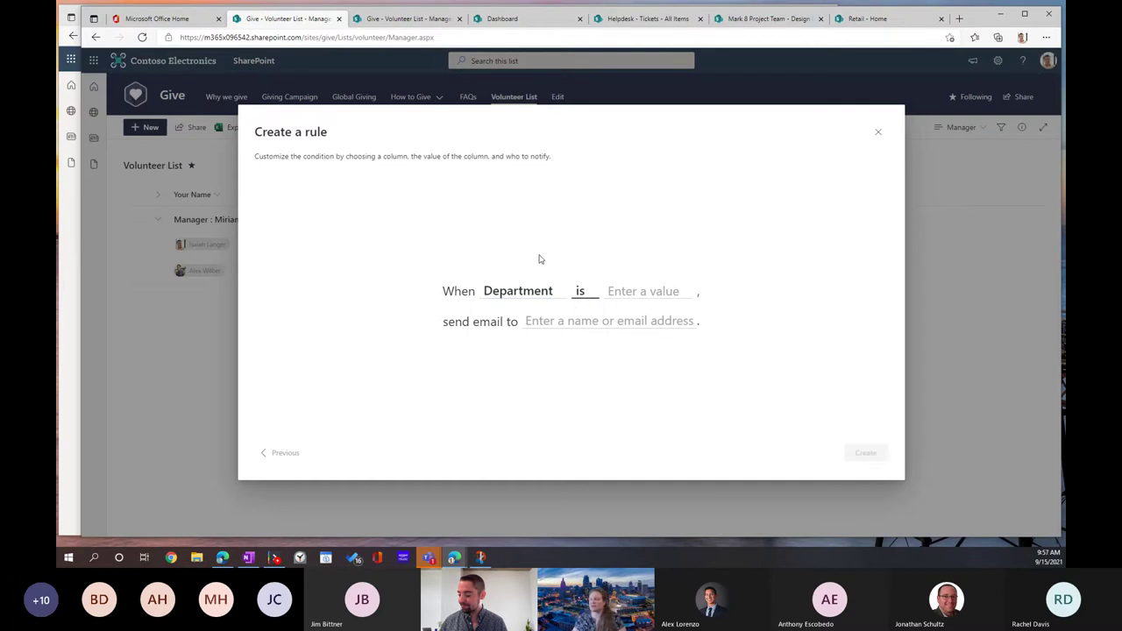
click(580, 295)
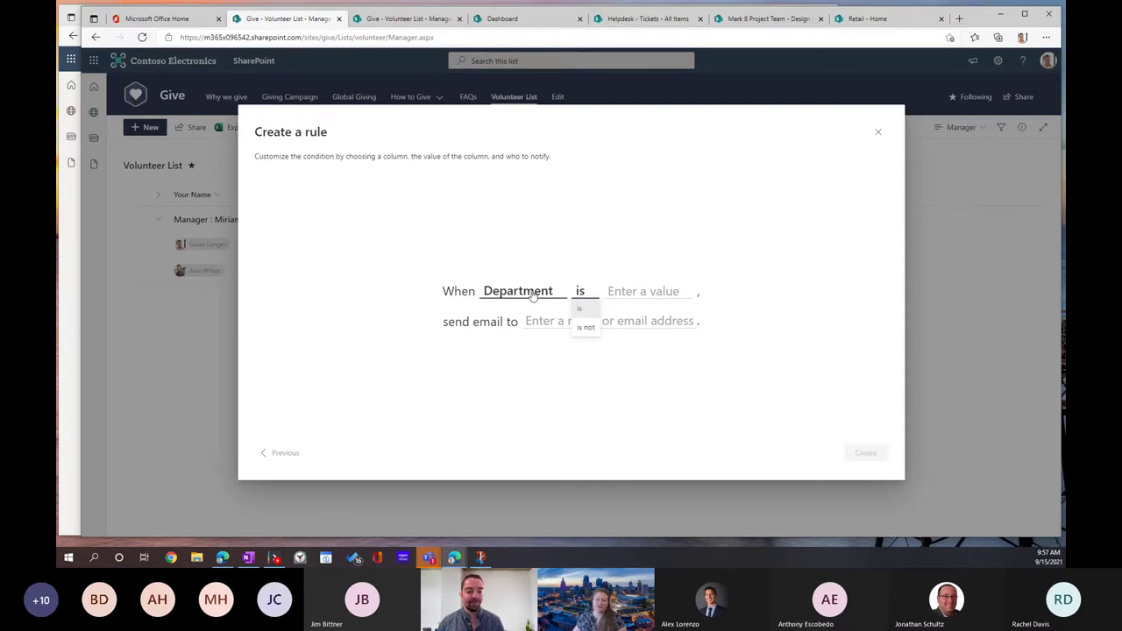
click(670, 254)
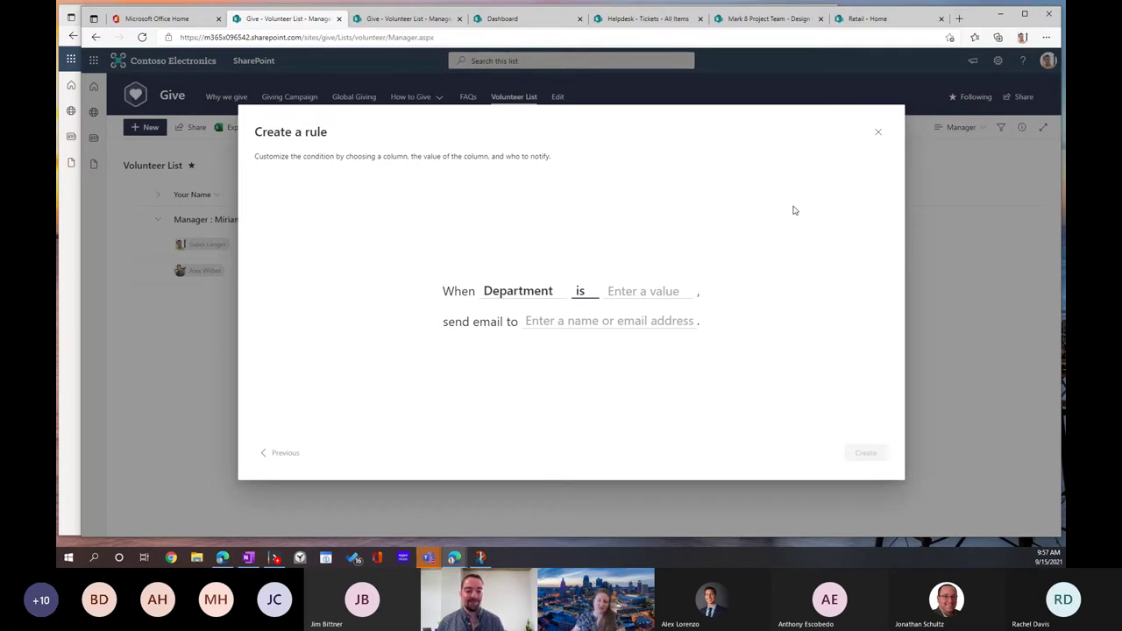
click(877, 133)
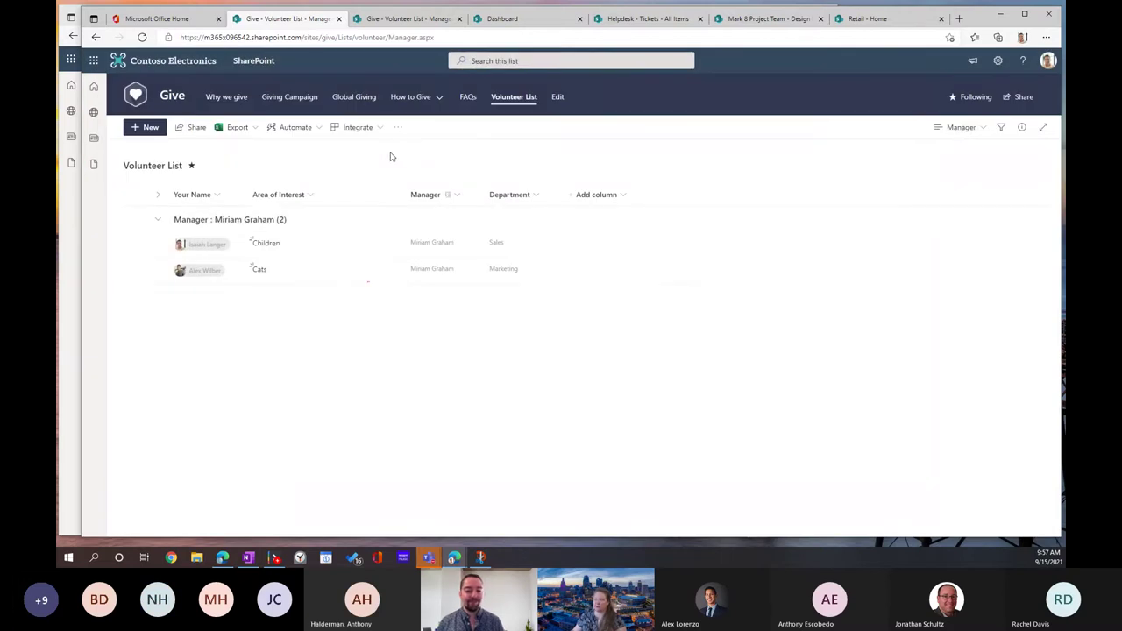
Step: Examine the Helpdesk Dashboard's ticket charts and close the blank new item form in the Tickets list
click(511, 20)
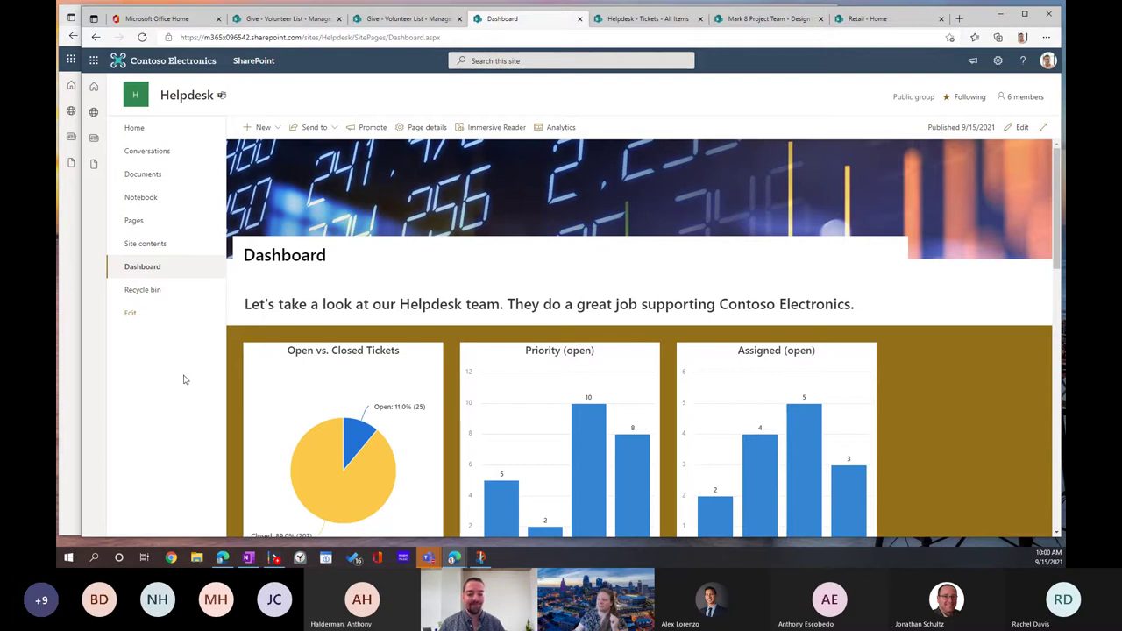
scroll(251, 386, down, 2)
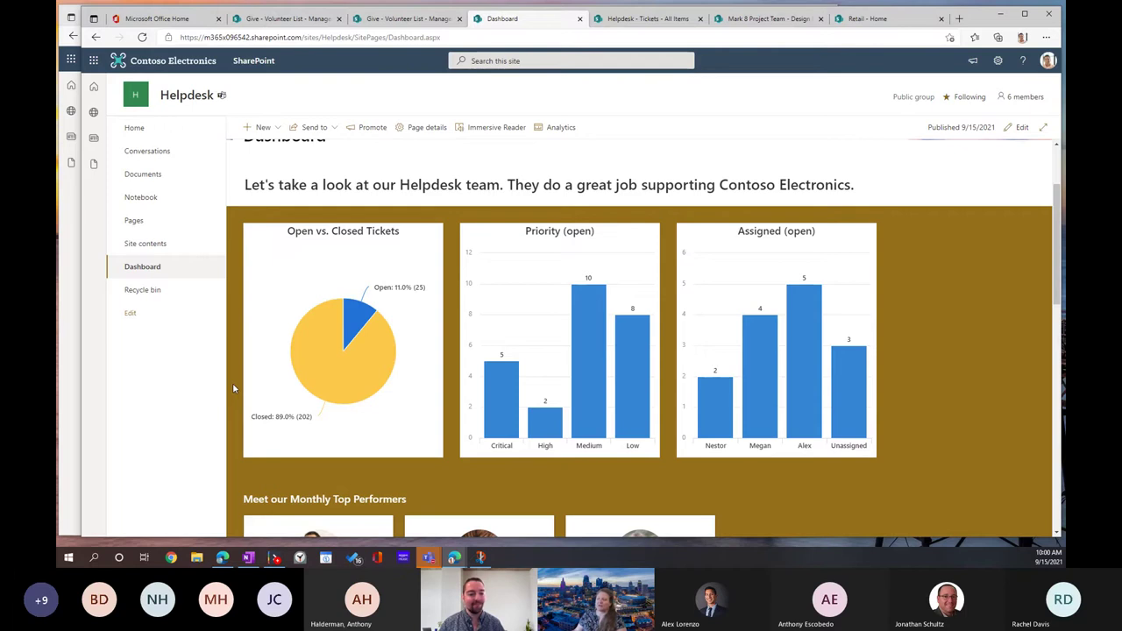
mouse_move(352, 289)
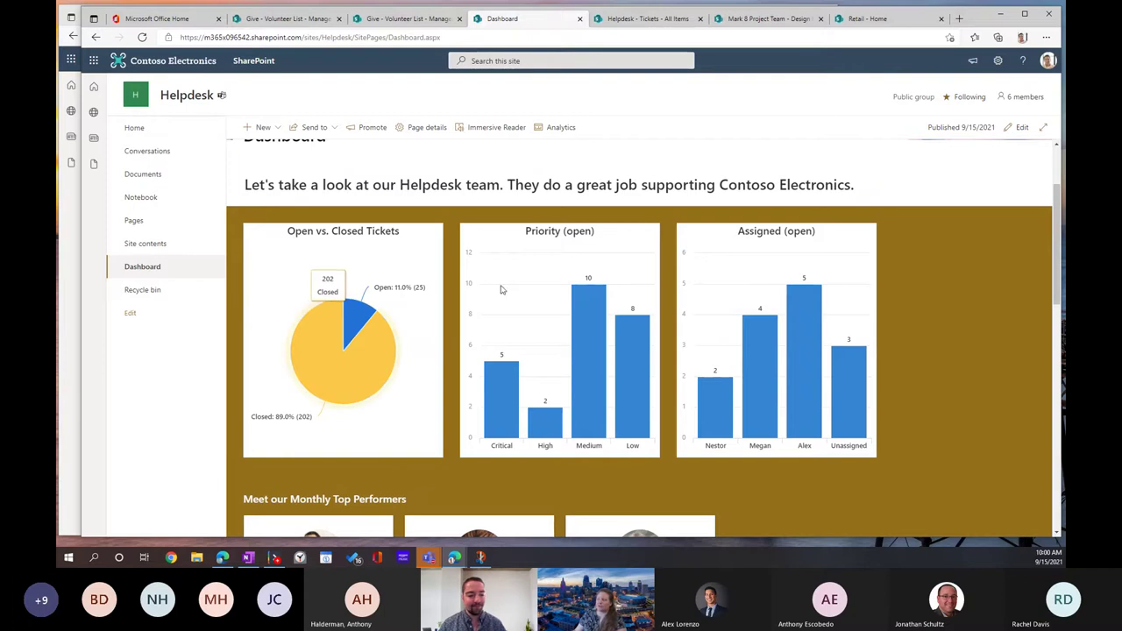
click(647, 19)
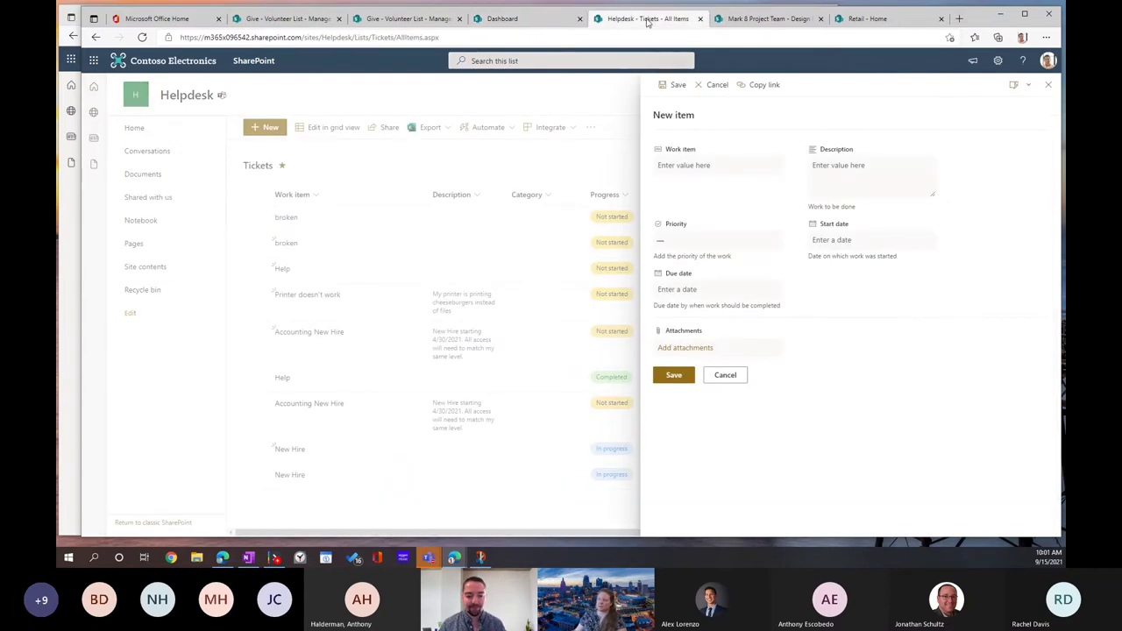
click(1047, 84)
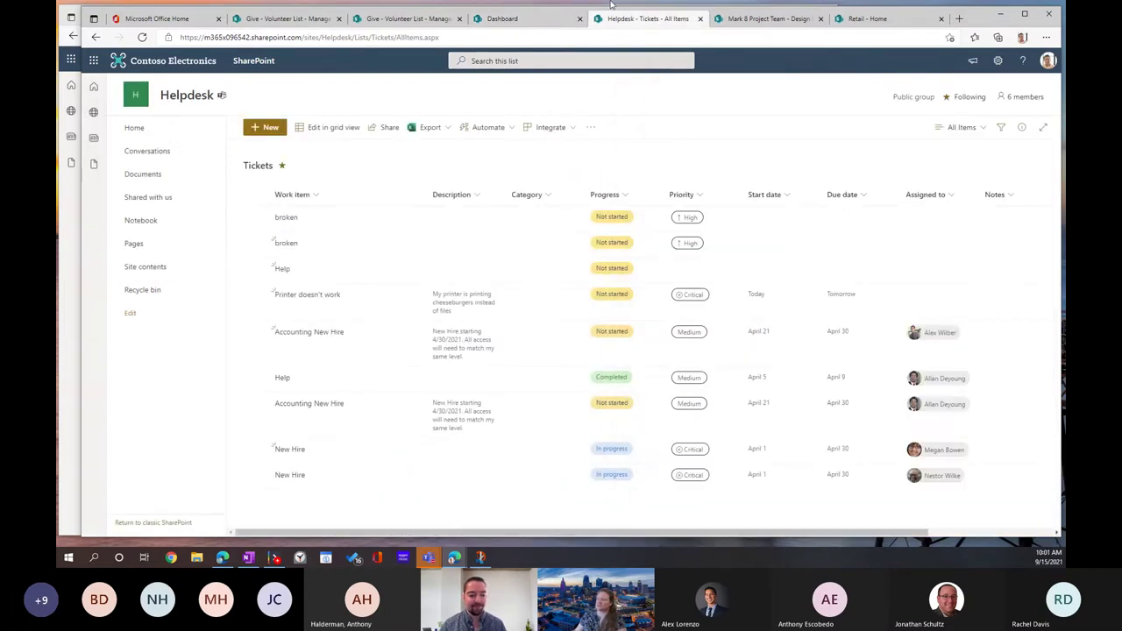
click(539, 21)
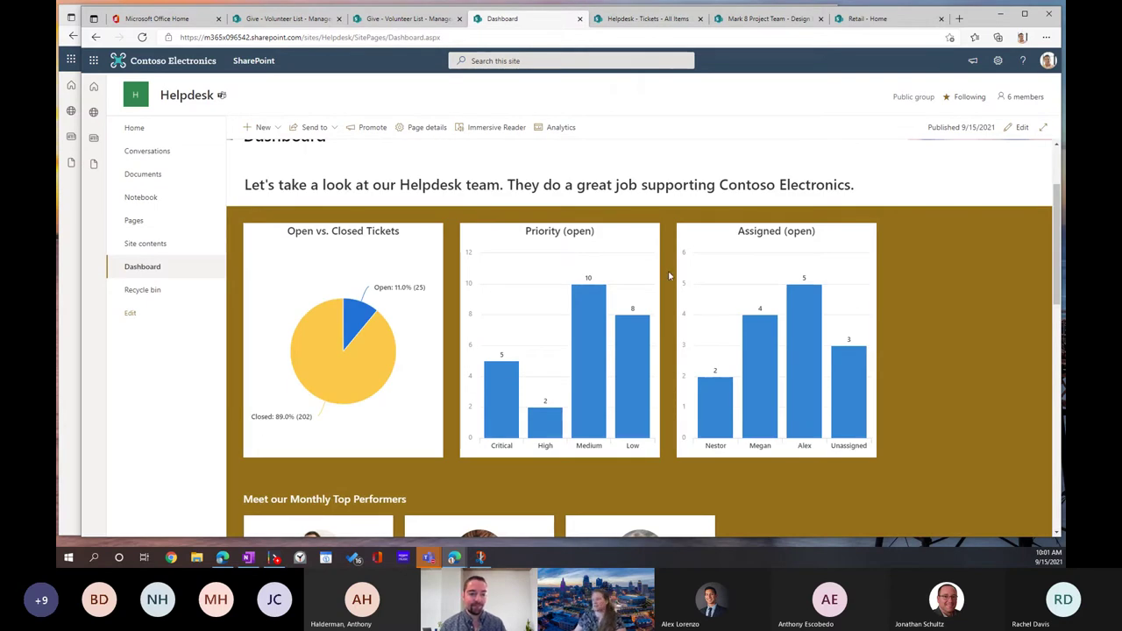
mouse_move(799, 294)
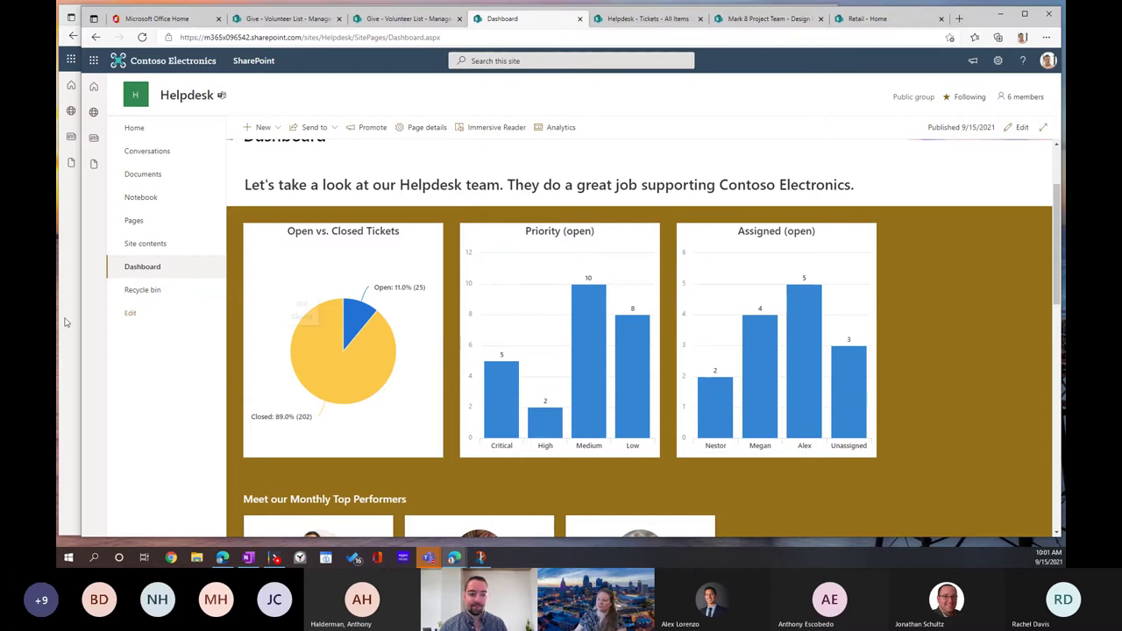
Step: Switch to the other browser window and view the Sales and Marketing Dashboard and the Retail Operations home page
key(alt+Tab)
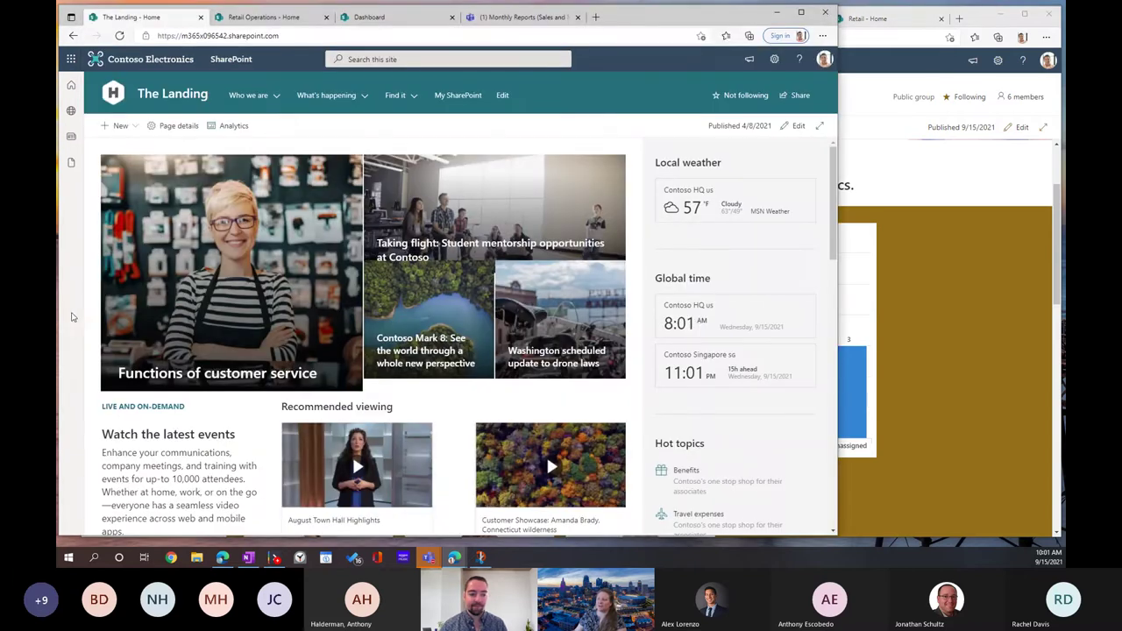
click(370, 17)
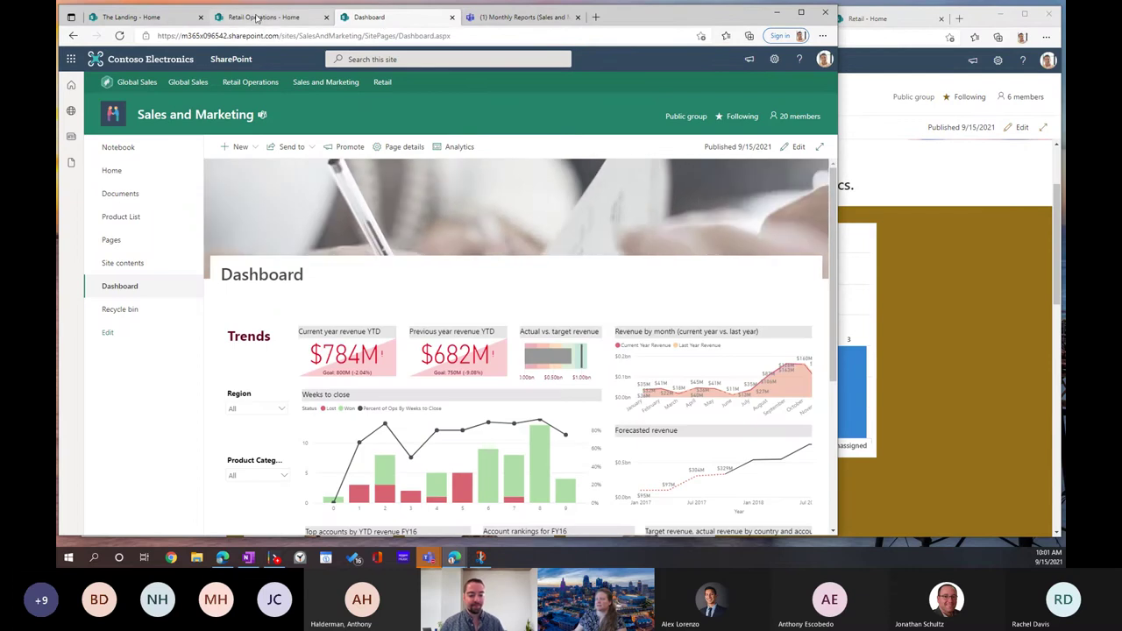
click(257, 17)
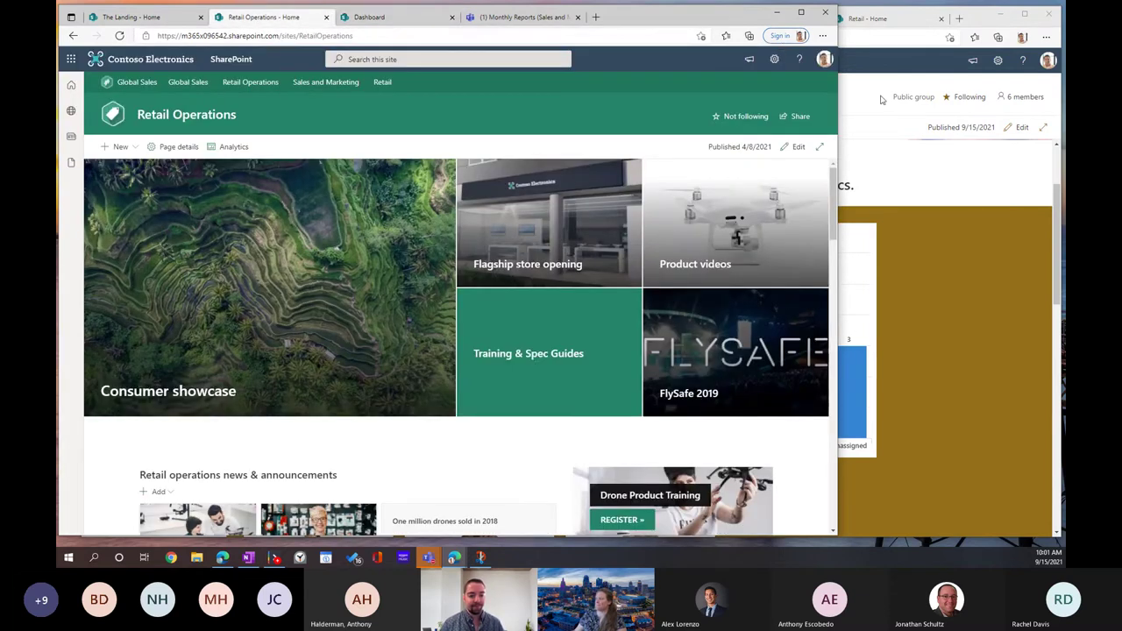
Step: Return to the Retail site, create a page from the Blank template, and name it Dashboard
click(882, 99)
click(874, 18)
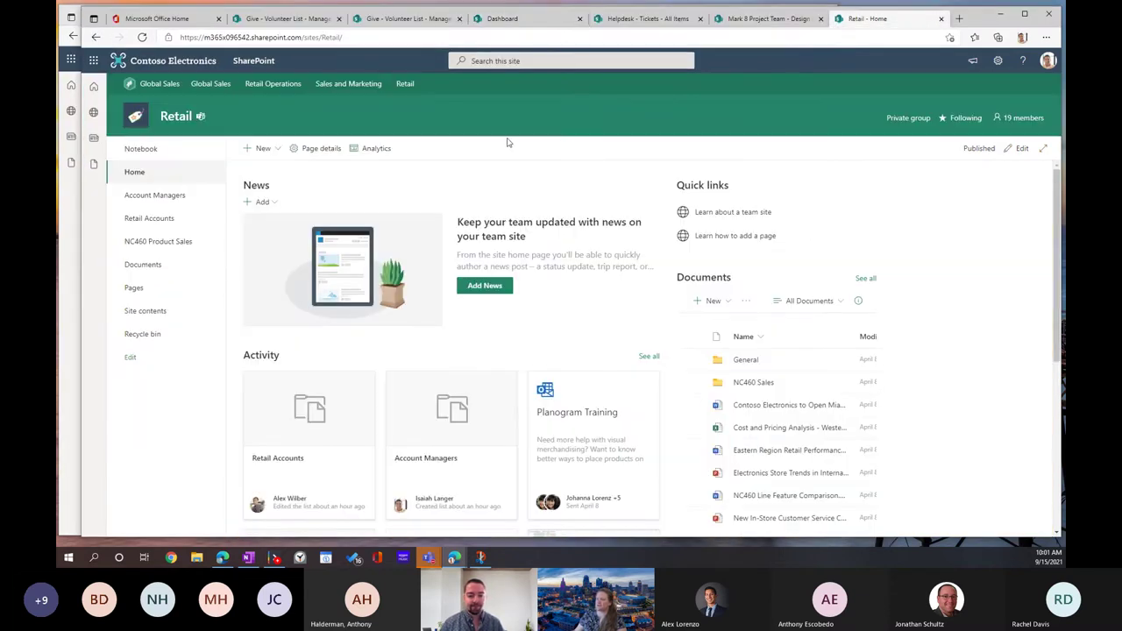
click(134, 290)
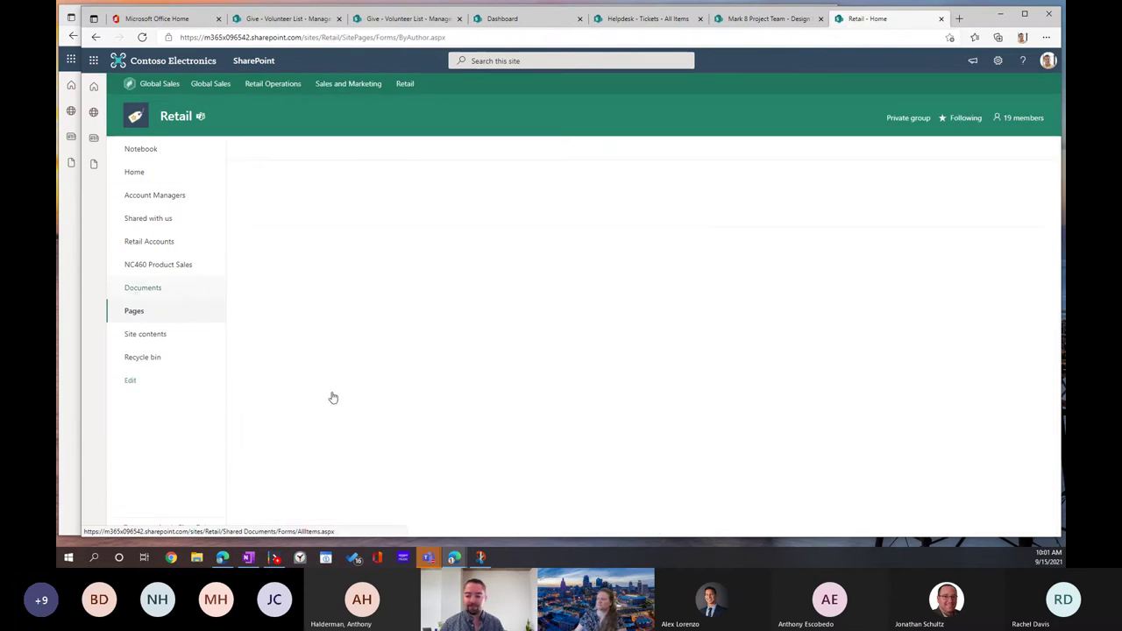
click(152, 173)
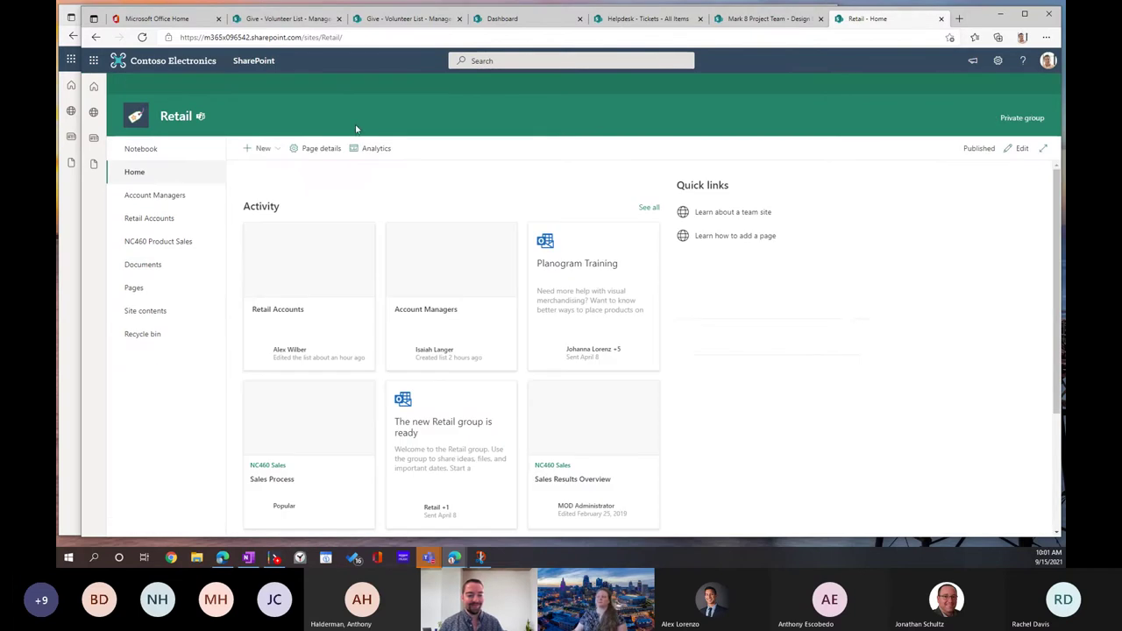
click(267, 150)
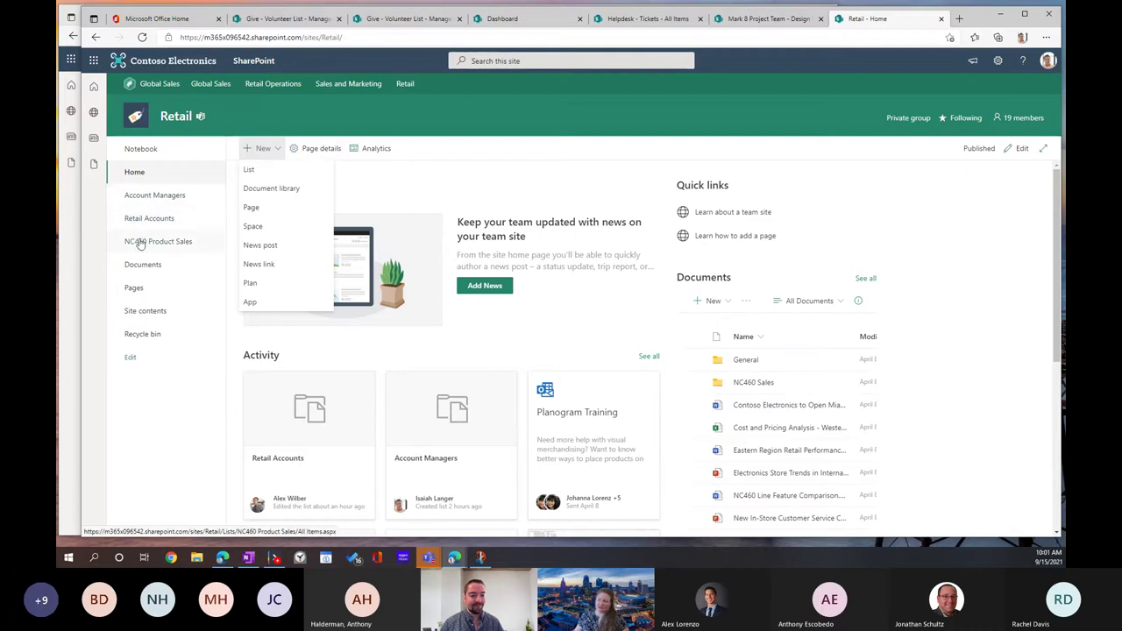
click(266, 207)
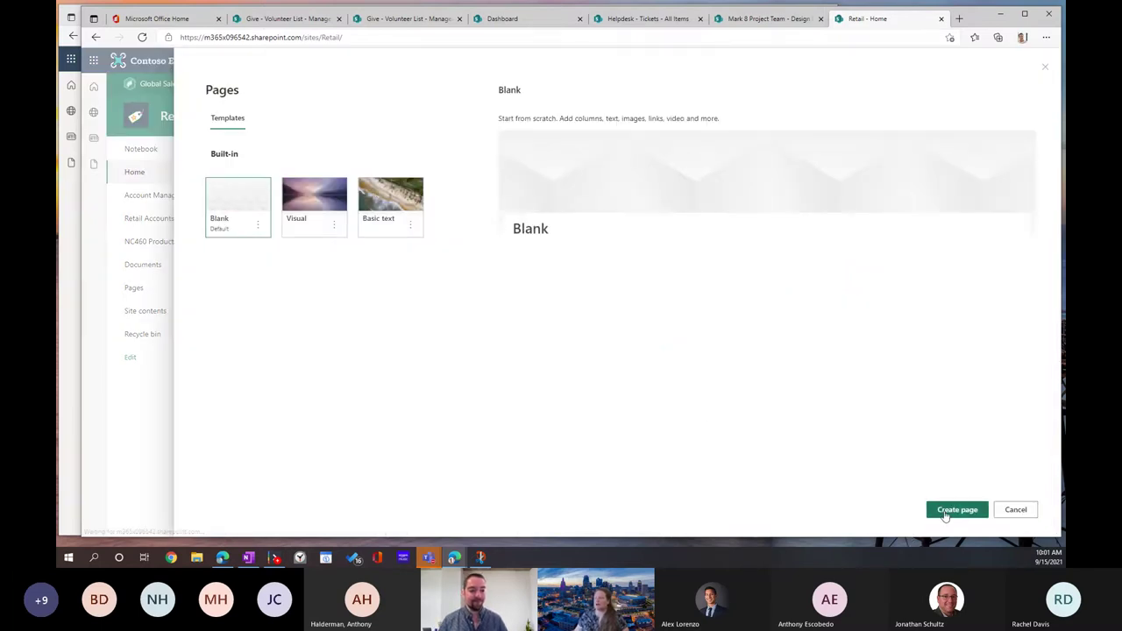
click(956, 511)
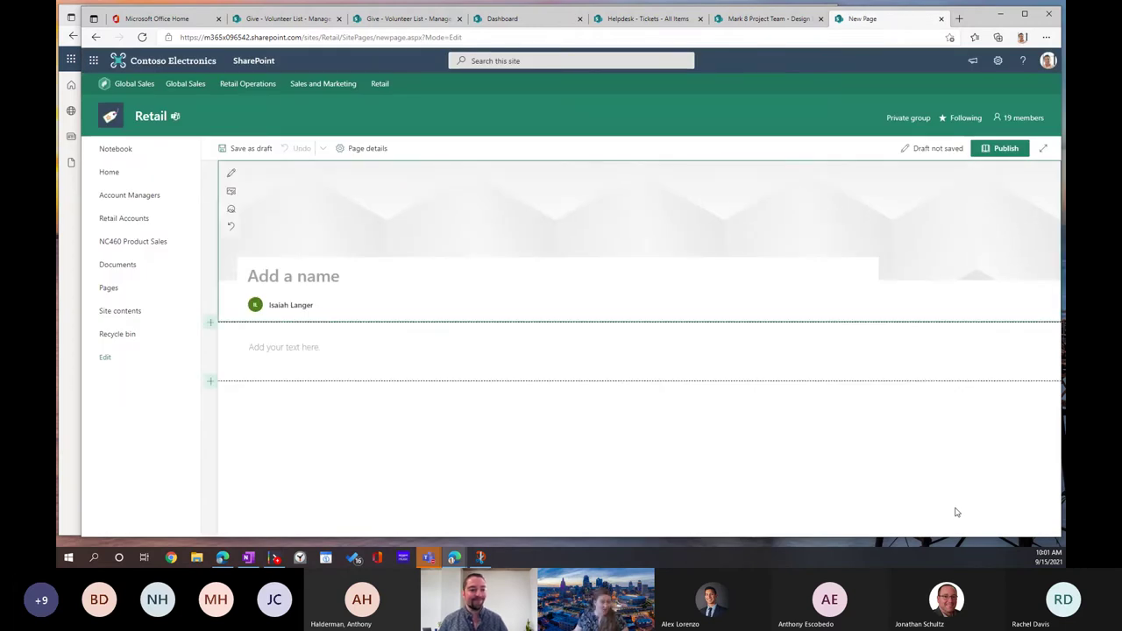
text(Dashboard)
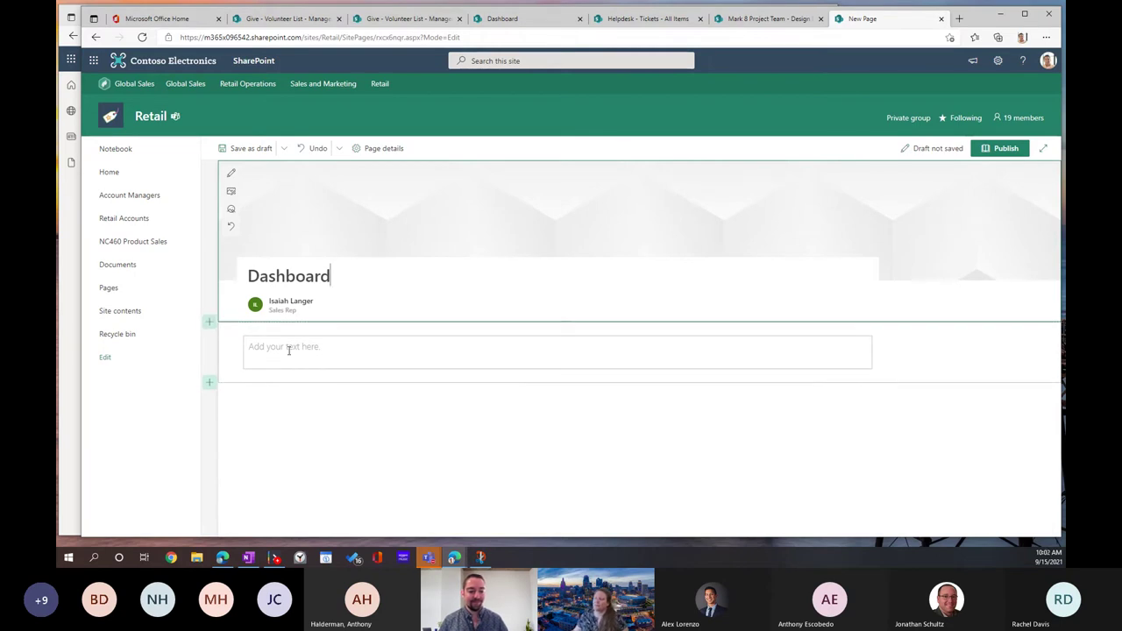
Step: Delete the empty text web part from the Dashboard page and add a Quick chart web part in its place
click(242, 351)
click(230, 379)
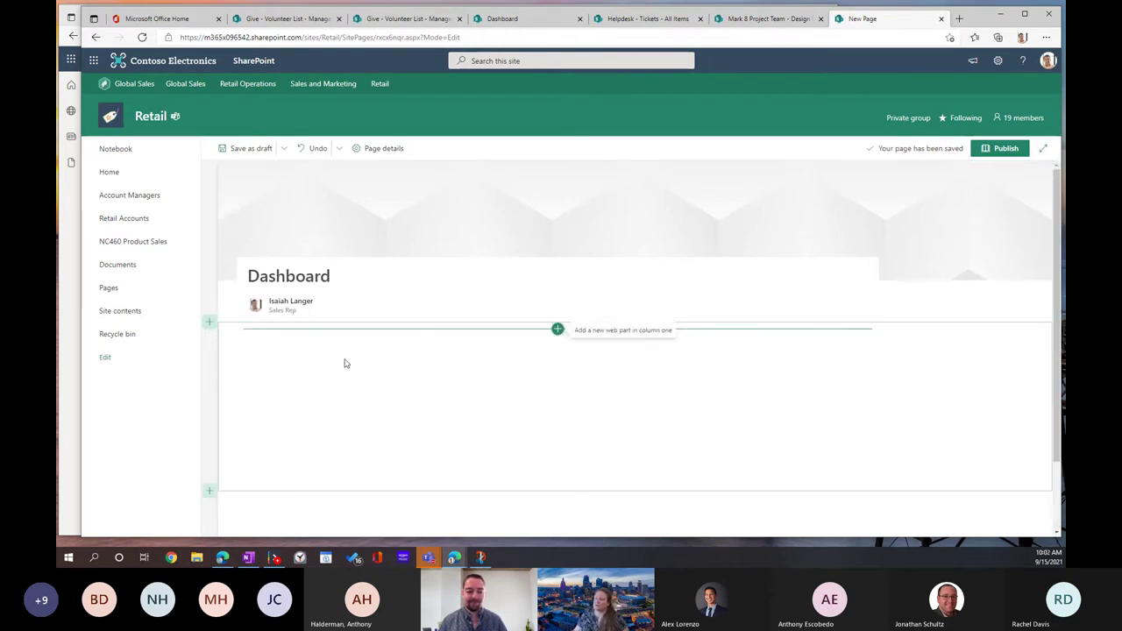
click(557, 331)
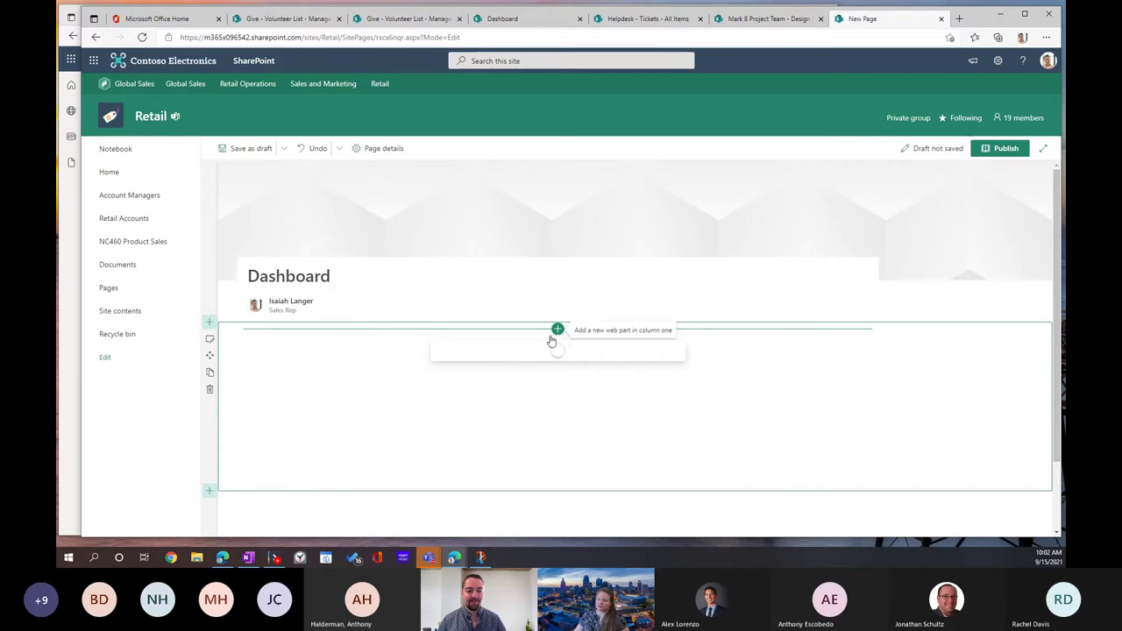
text(char)
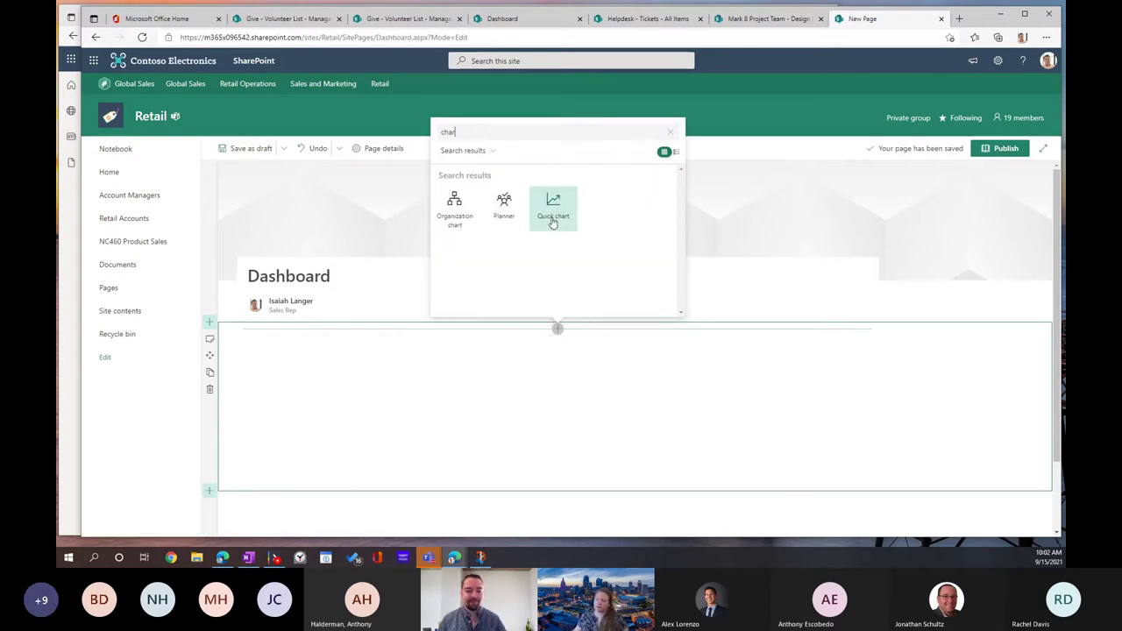
click(553, 220)
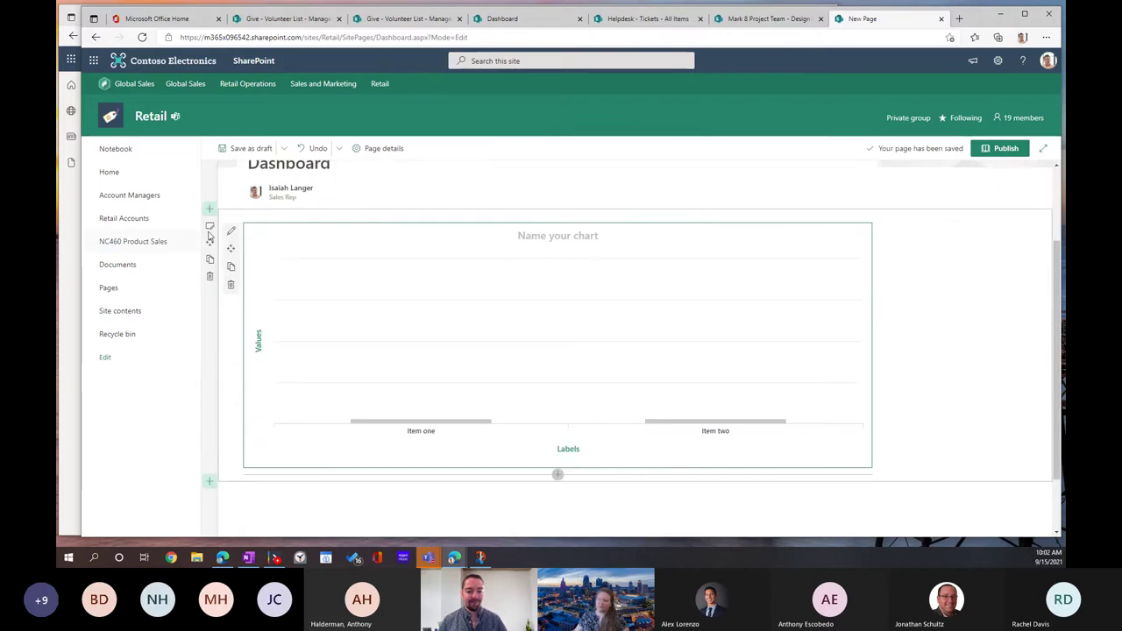
Step: Set the chart section's background shading to Strong, keeping the one-column layout
click(211, 228)
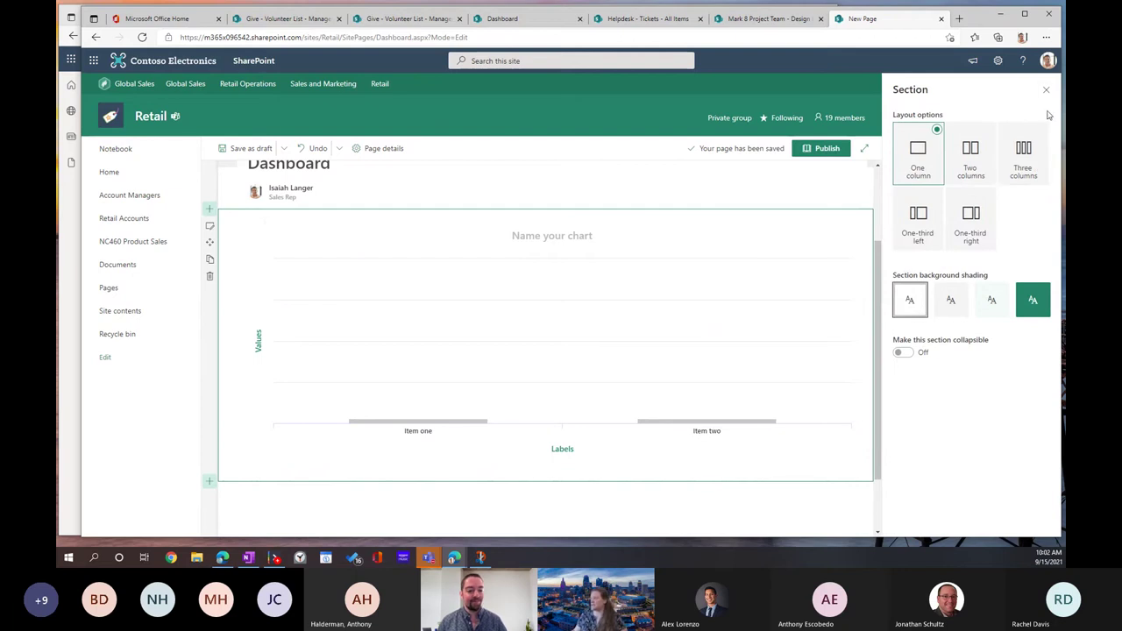
click(1033, 295)
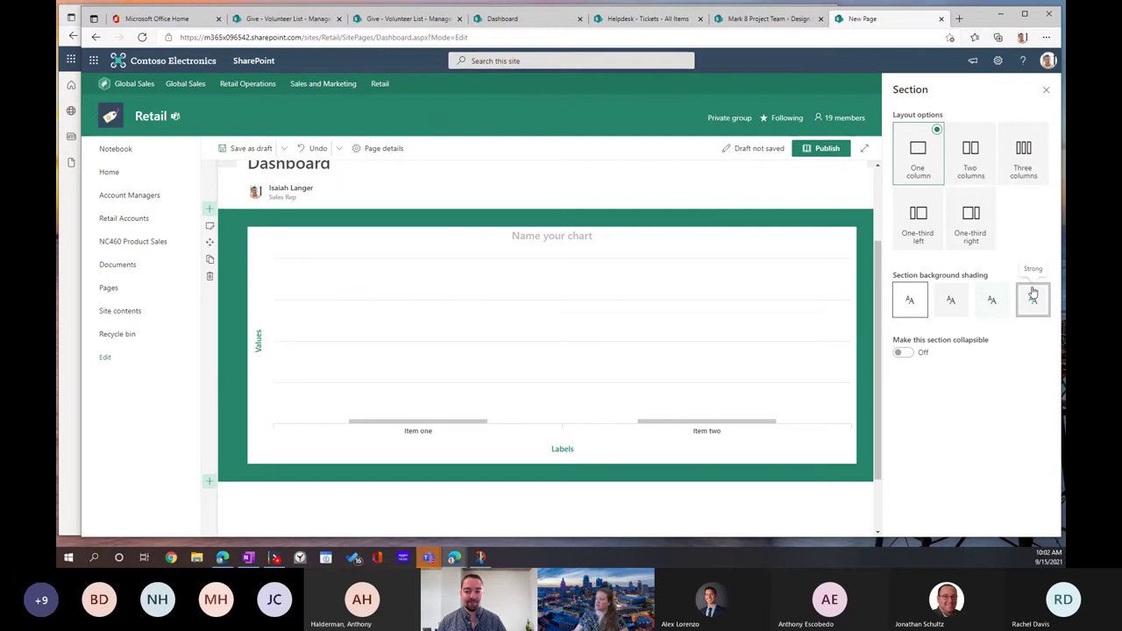
click(1044, 91)
Step: Set the quick chart to get its data from the Retail Accounts SharePoint list on this site
click(369, 246)
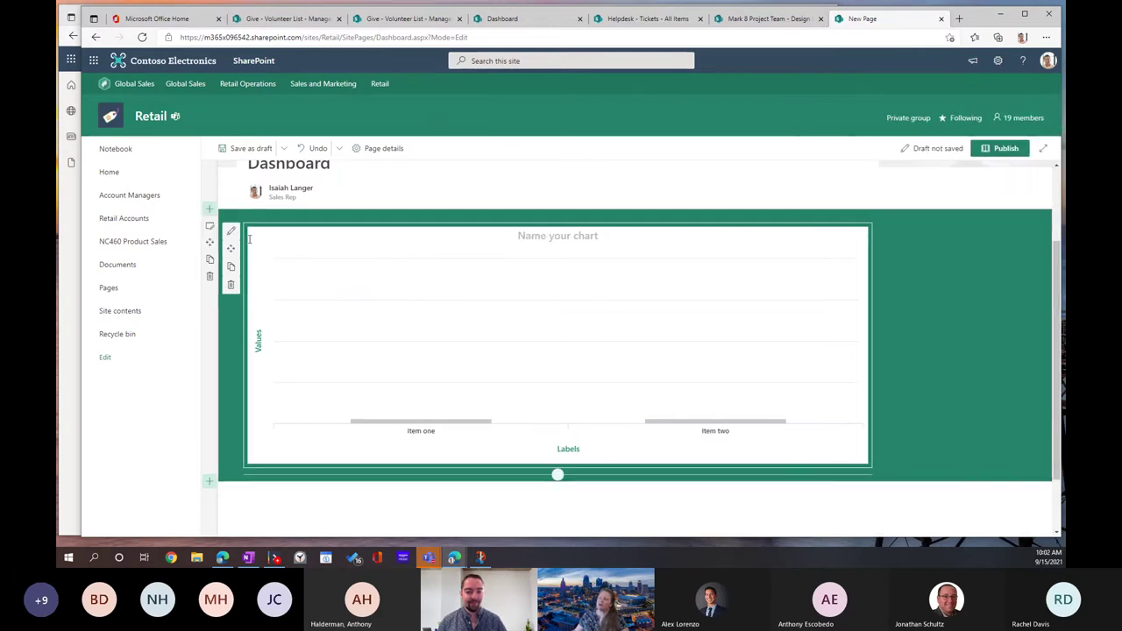
click(229, 233)
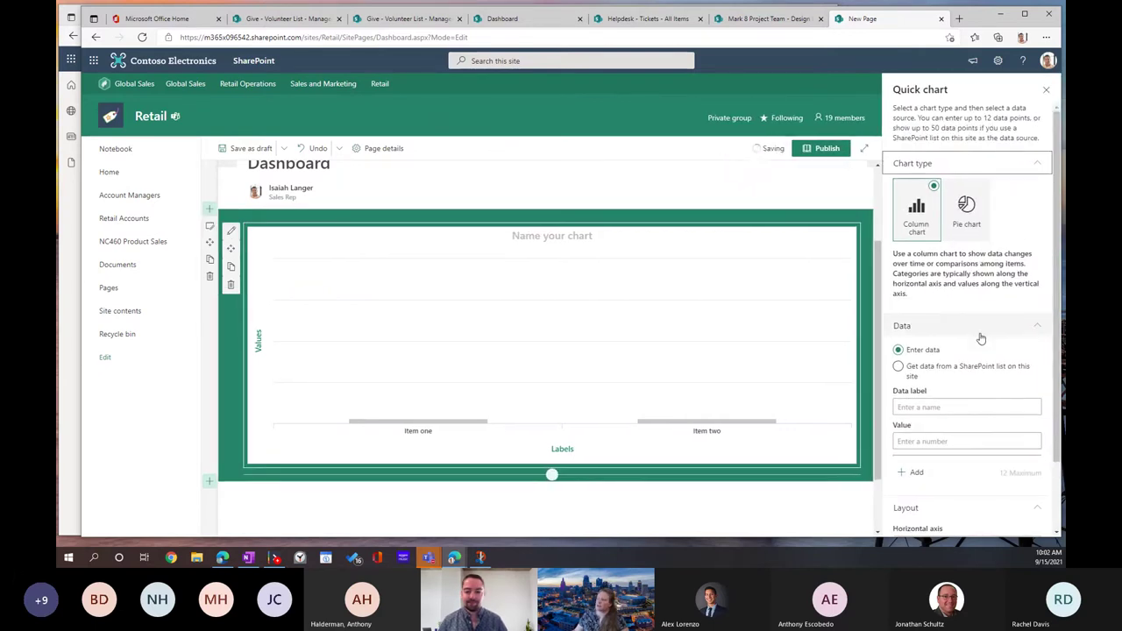
click(947, 374)
click(944, 392)
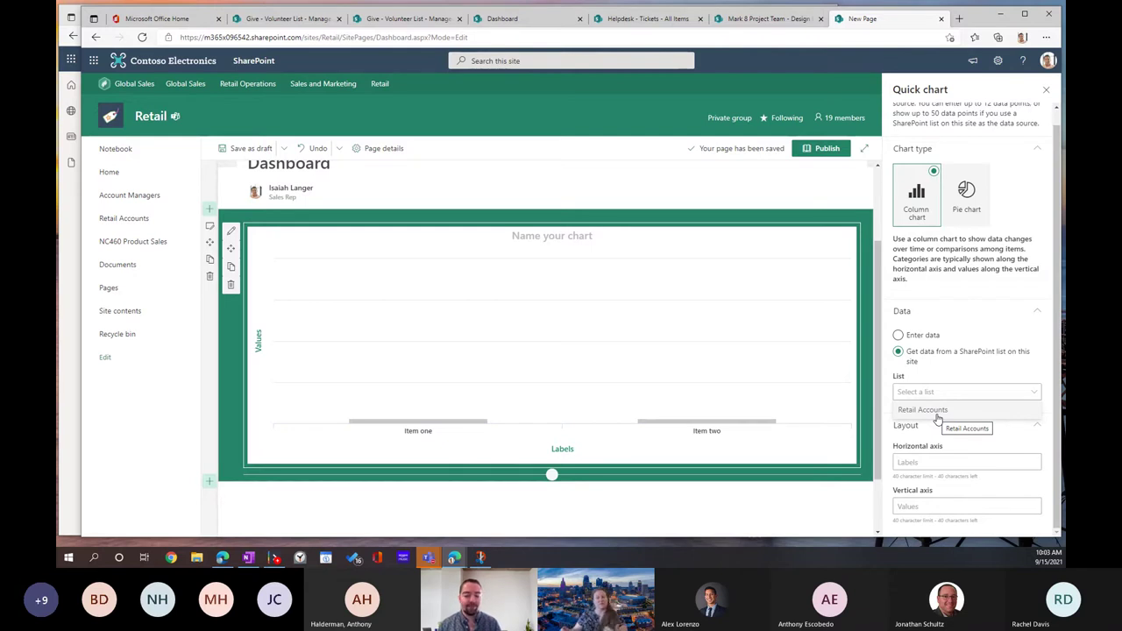
click(926, 410)
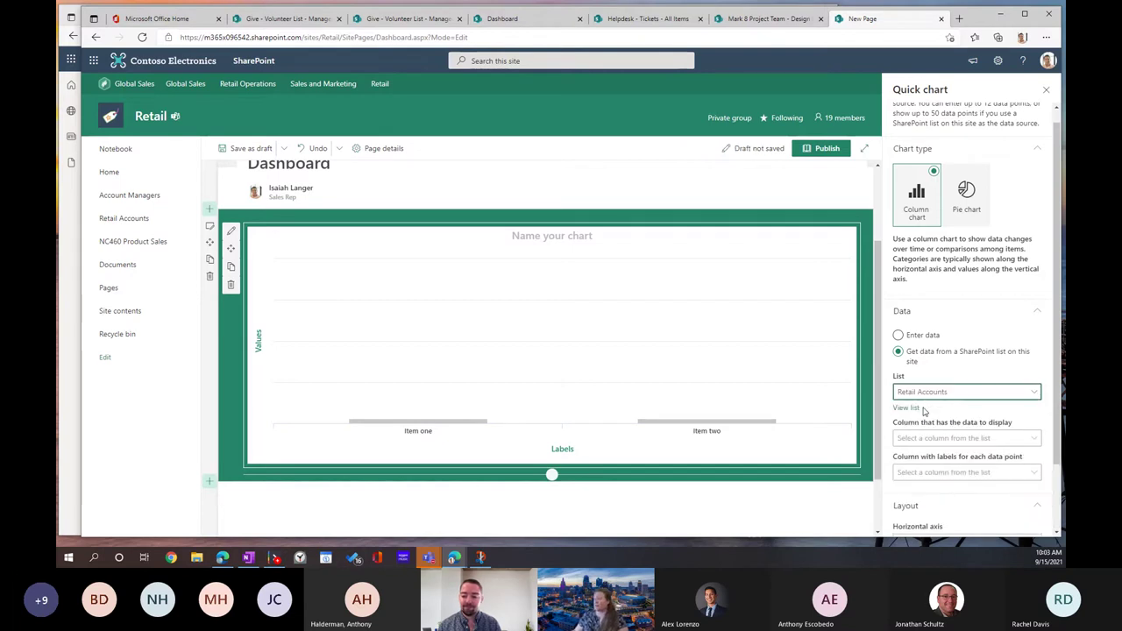
Step: Chart the Sales Target column with Store Name as the data point labels, sorted by Ascending label
scroll(963, 415, down, 1)
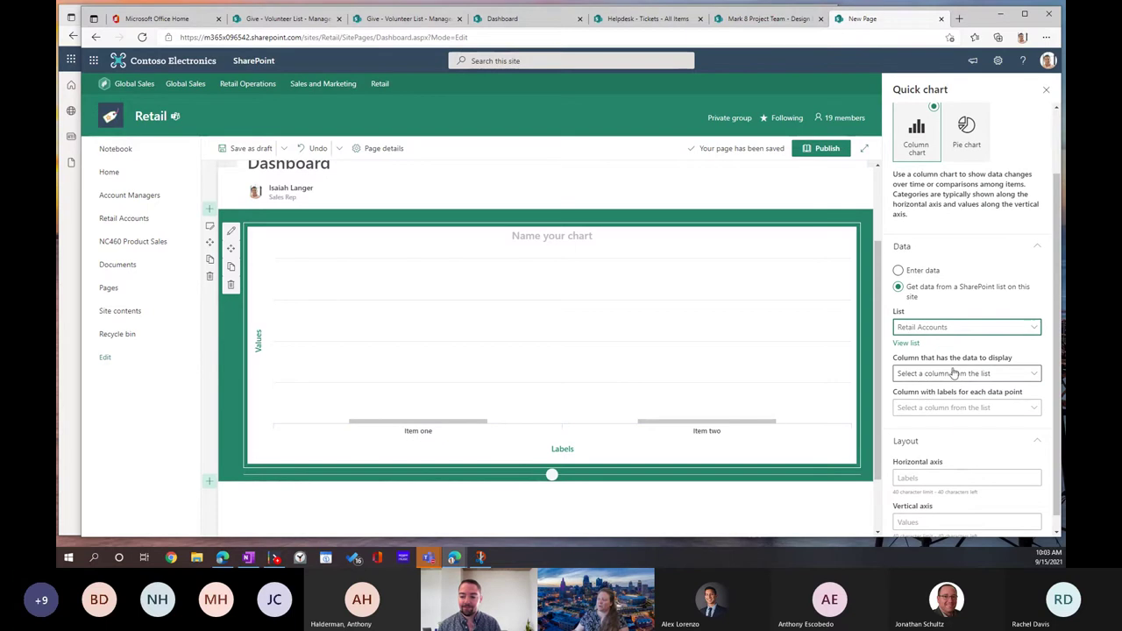
click(960, 376)
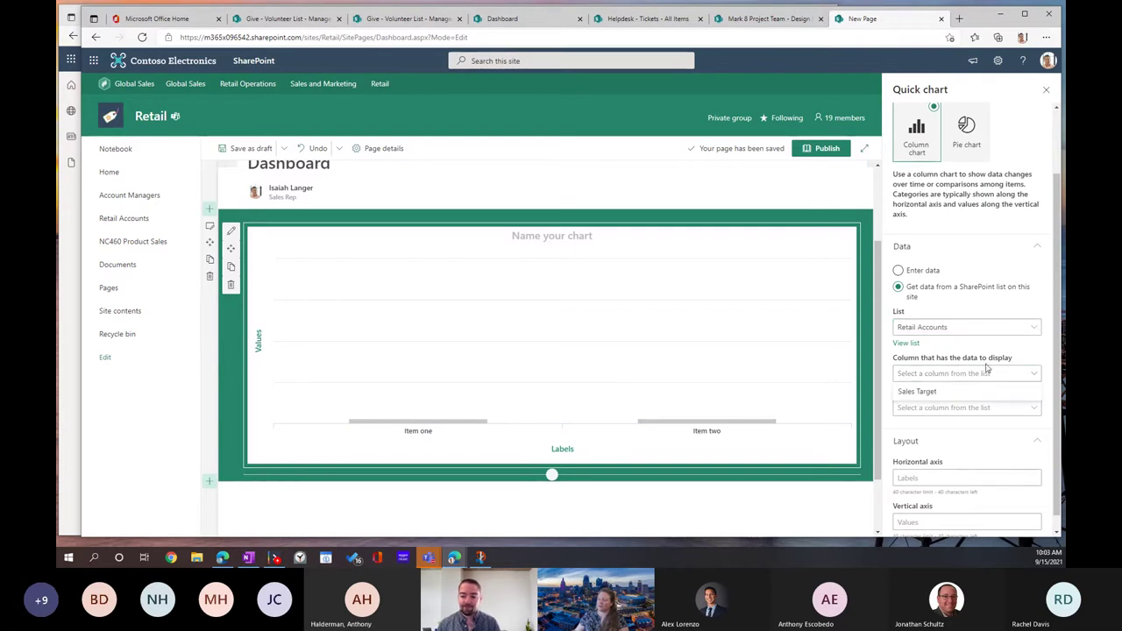
click(918, 392)
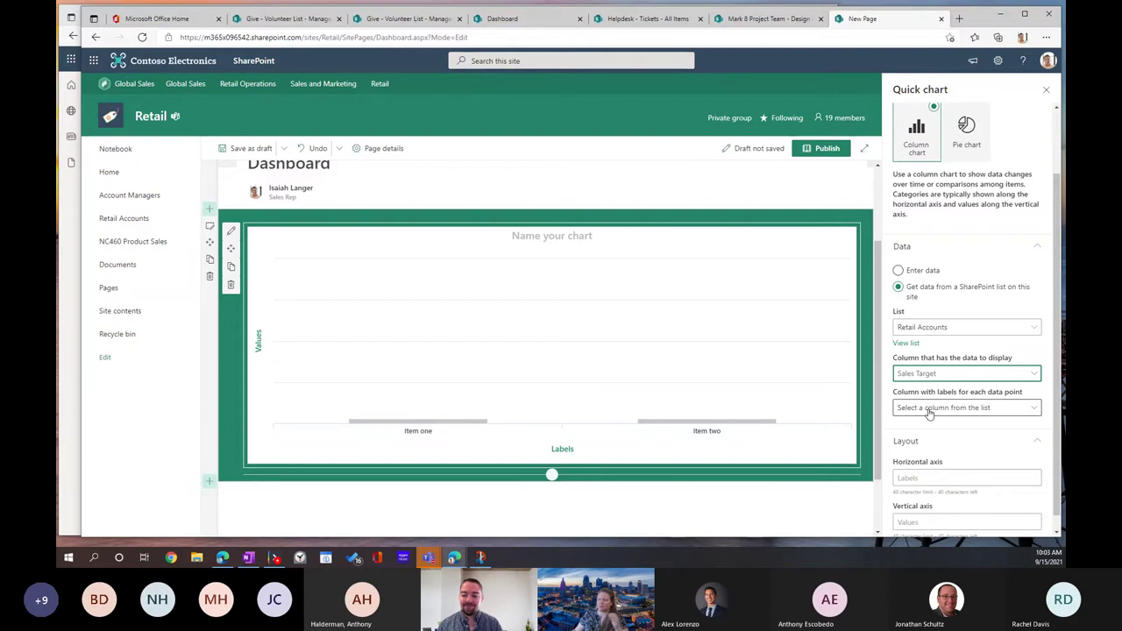
click(929, 408)
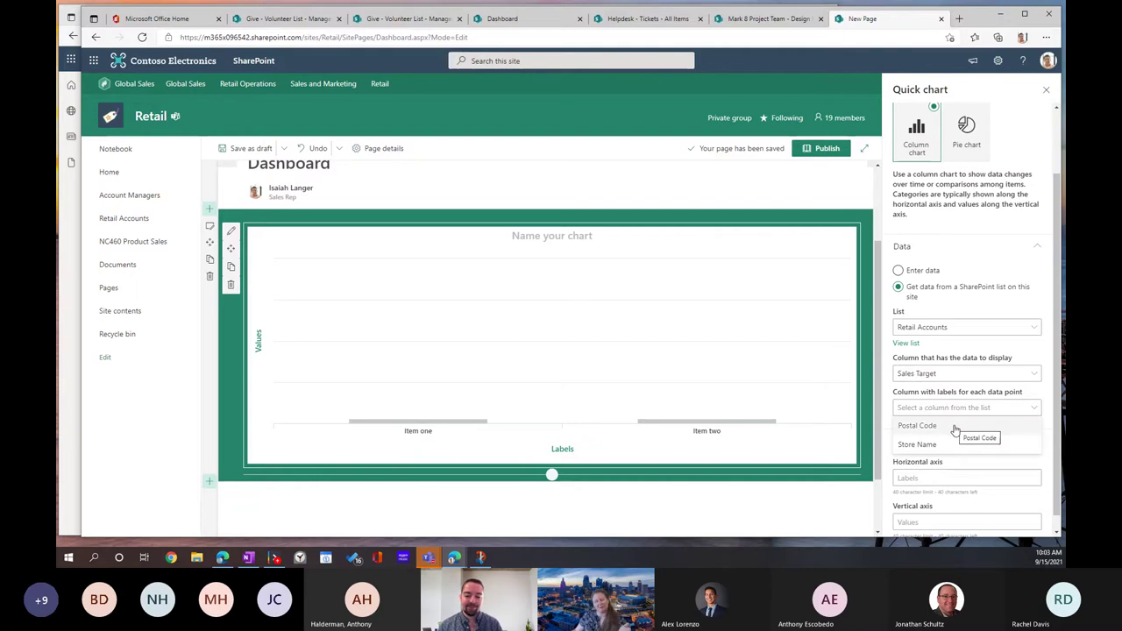
click(934, 445)
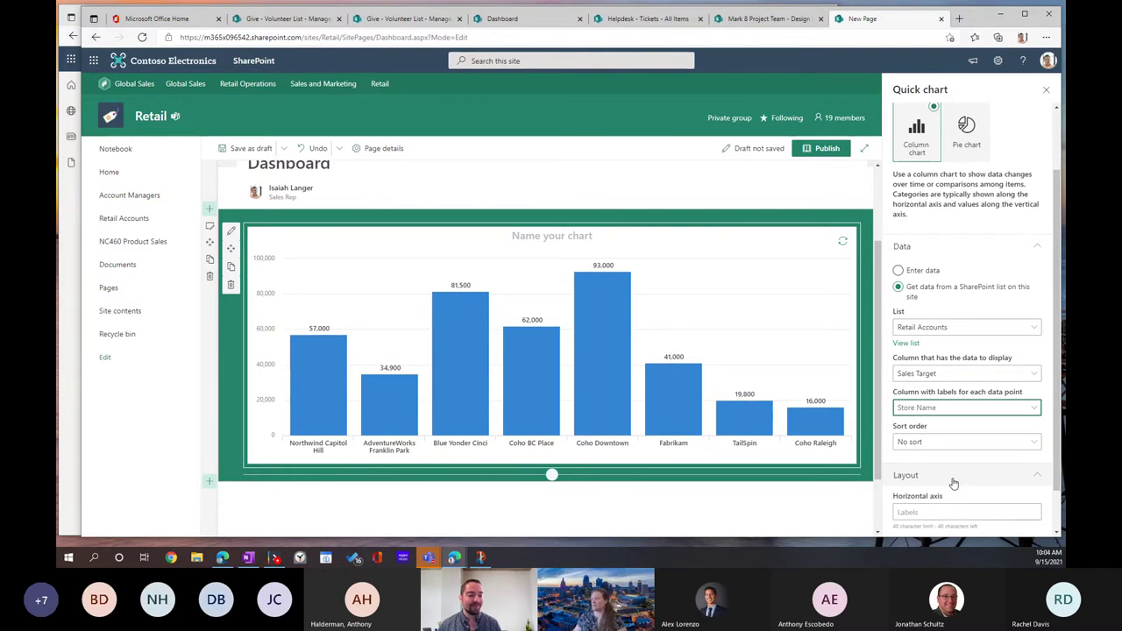
click(942, 448)
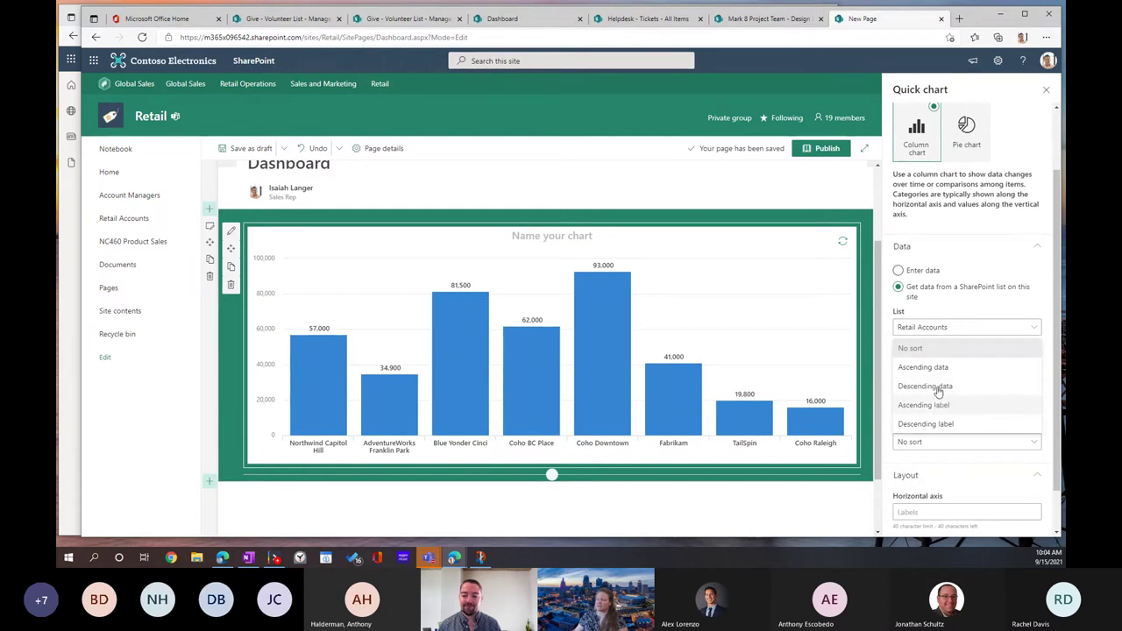
click(936, 405)
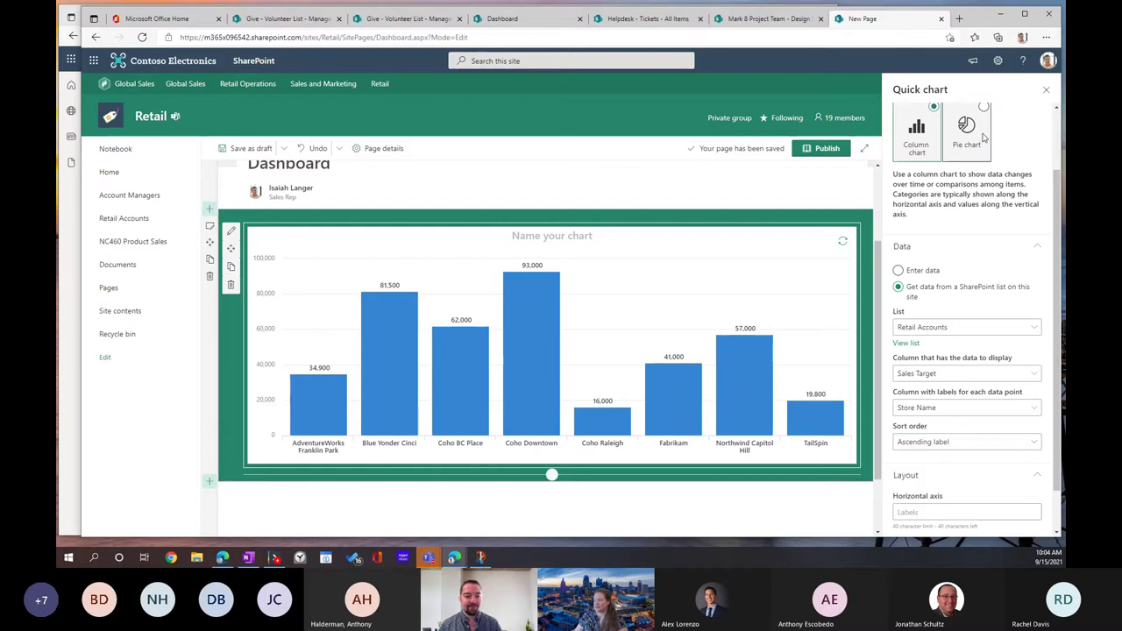
Step: Preview the sales target data as a pie chart and switch back to the column chart
click(983, 138)
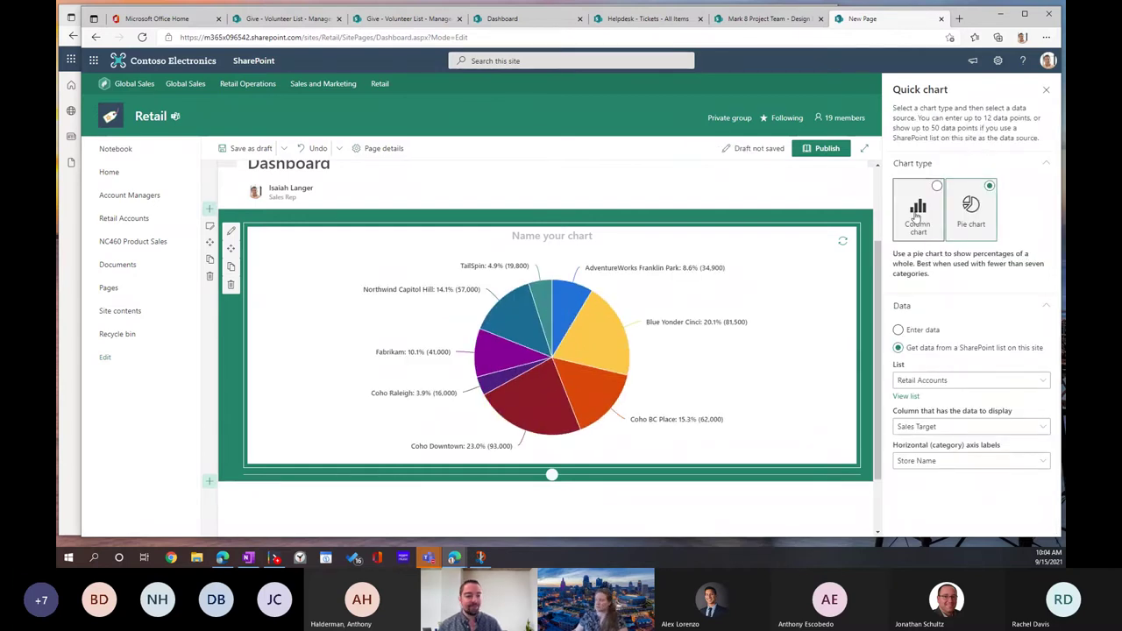
click(916, 214)
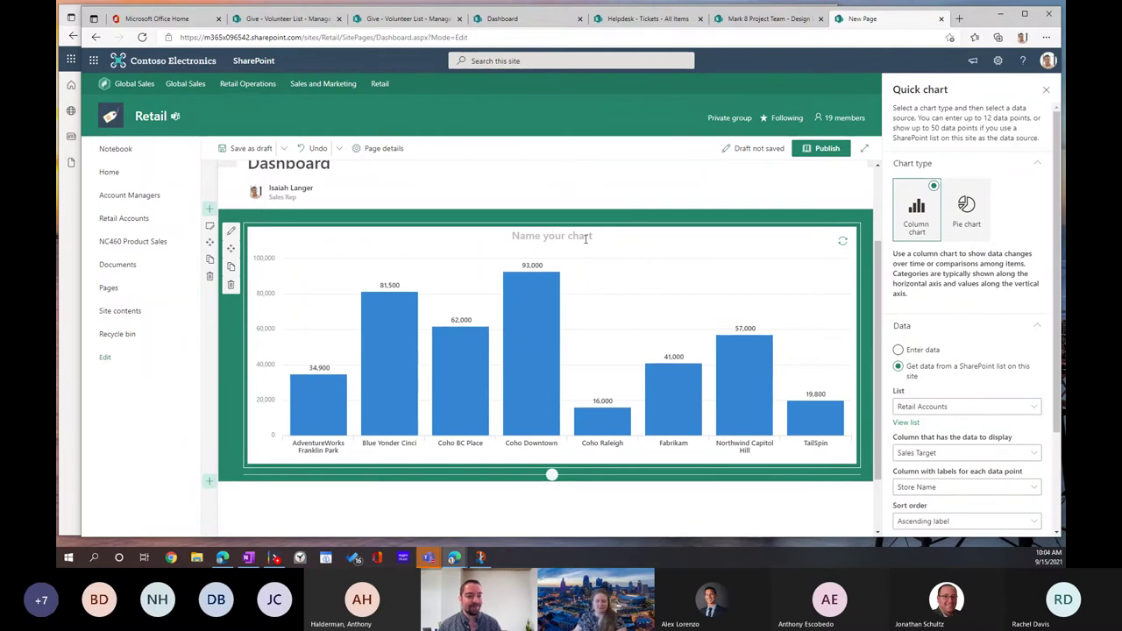
Step: Title the chart "Store sales targets"
click(586, 239)
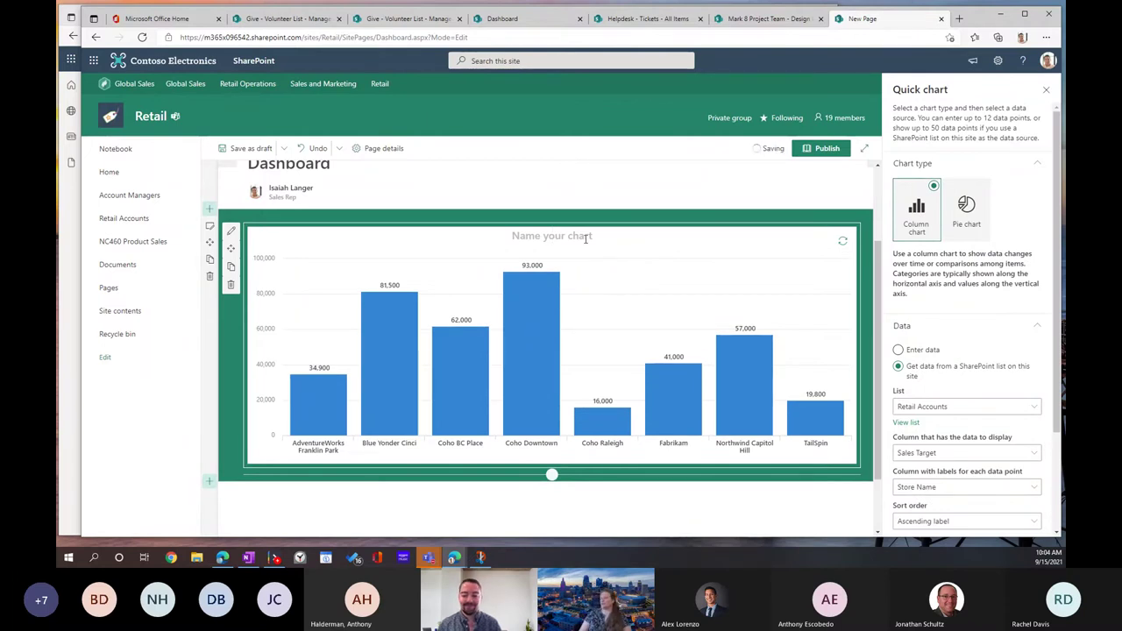
text(St)
key(BackSpace)
key(BackSpace)
text(Store sales )
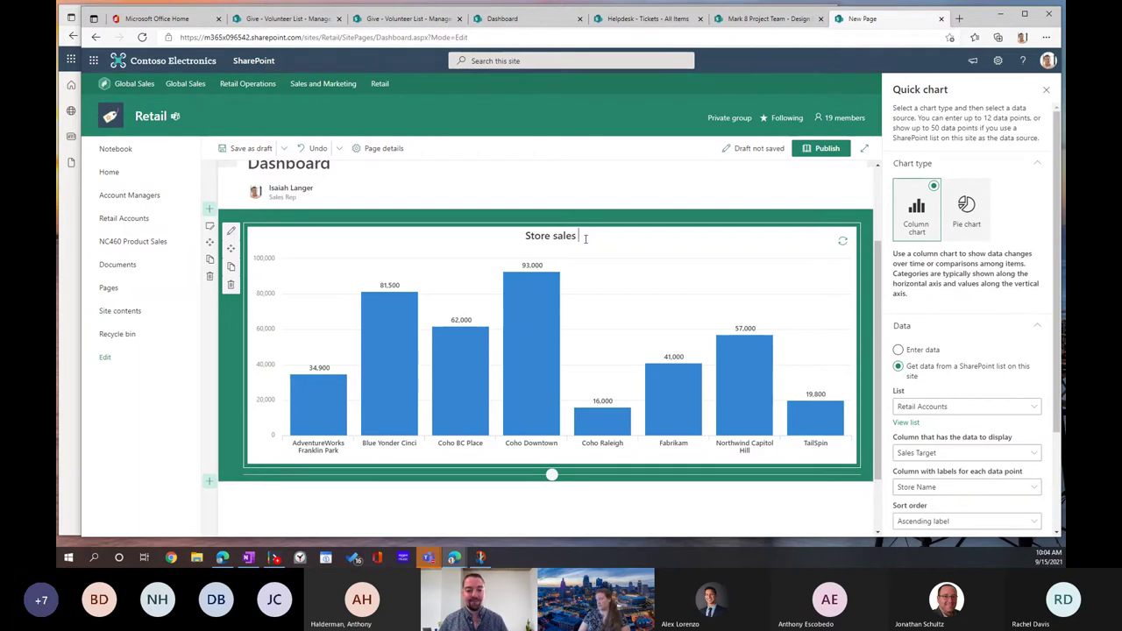
text(targets)
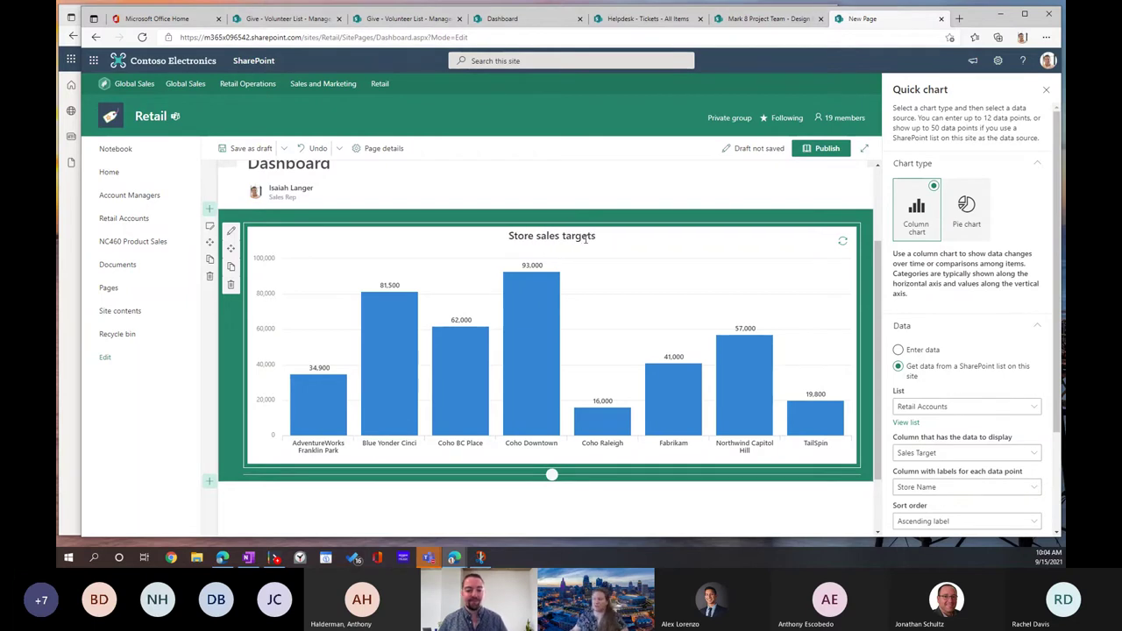
Step: Publish the Dashboard page, add it to the Retail site's navigation, and view the published chart
click(823, 151)
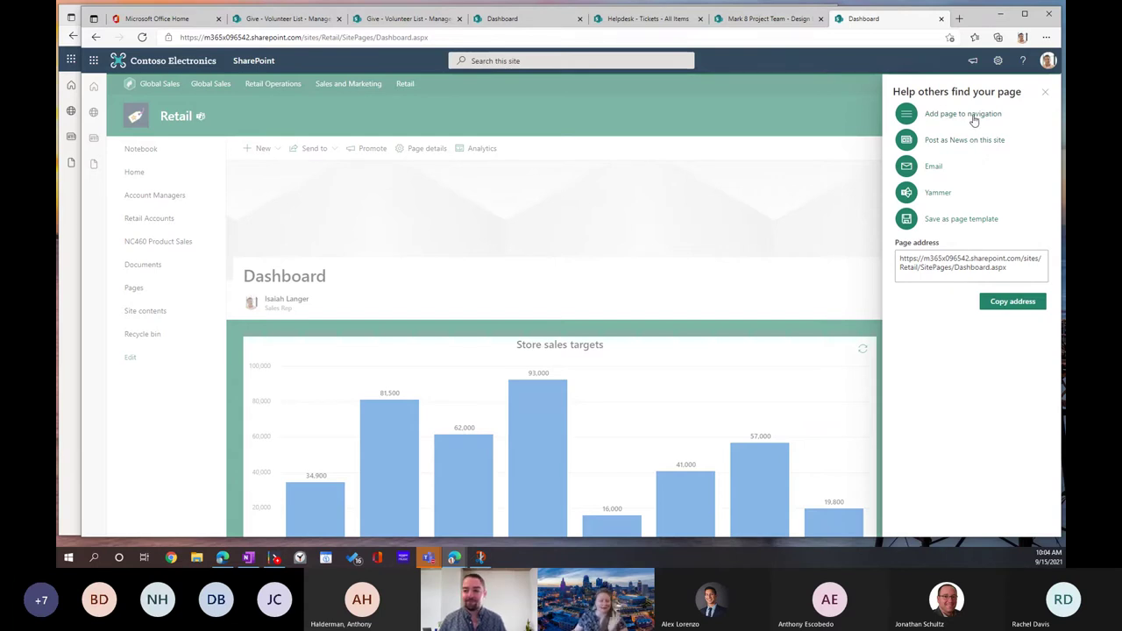
click(973, 120)
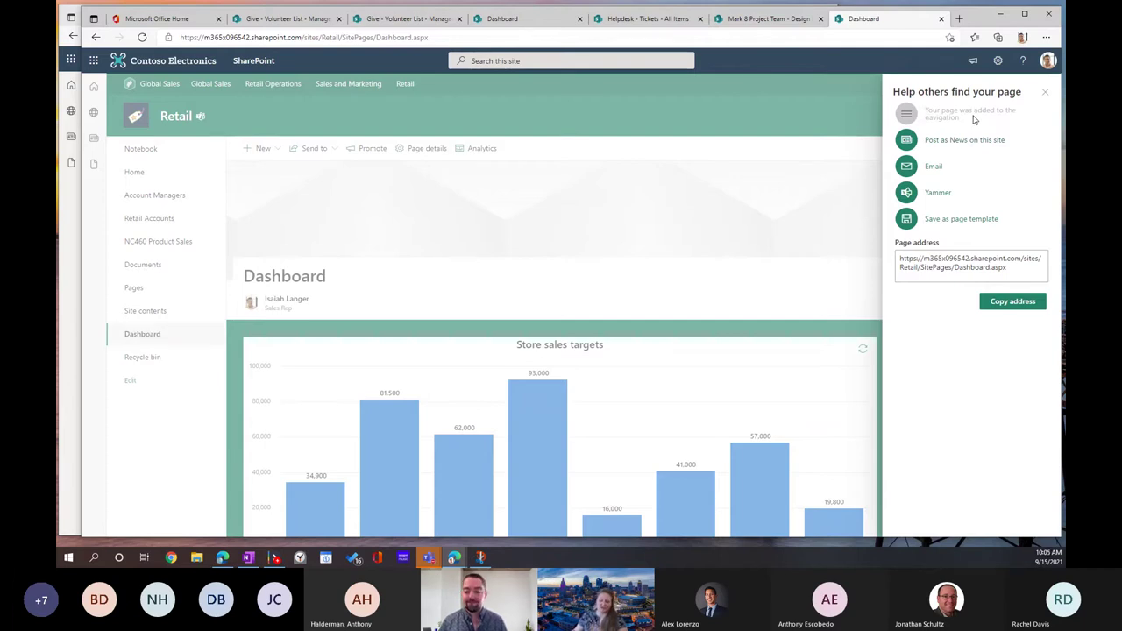
click(1044, 91)
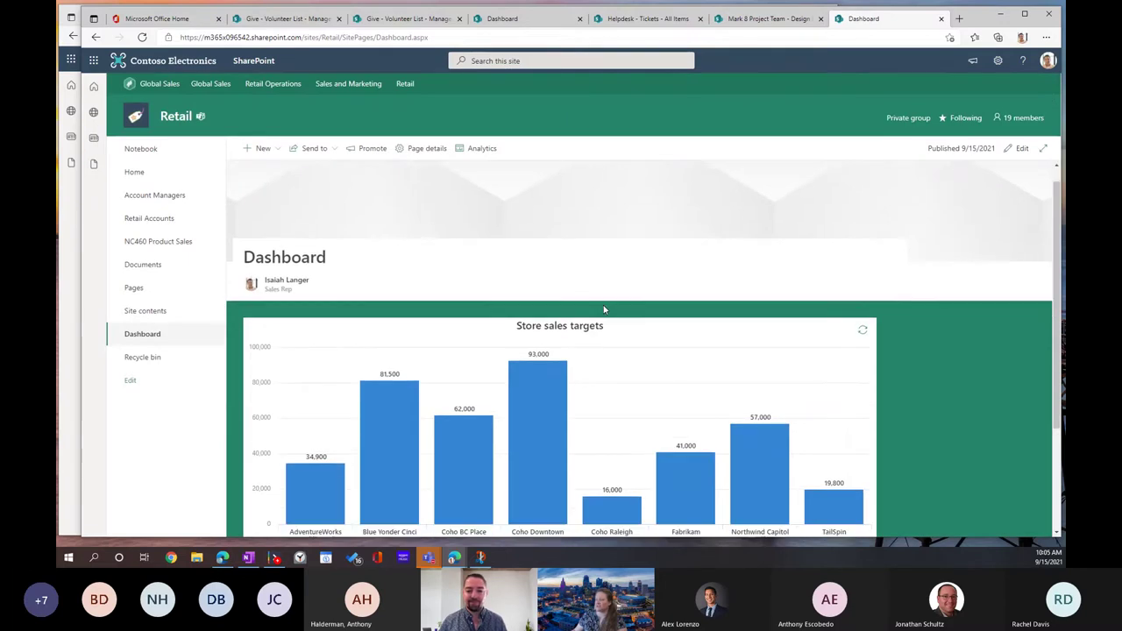
scroll(603, 305, down, 2)
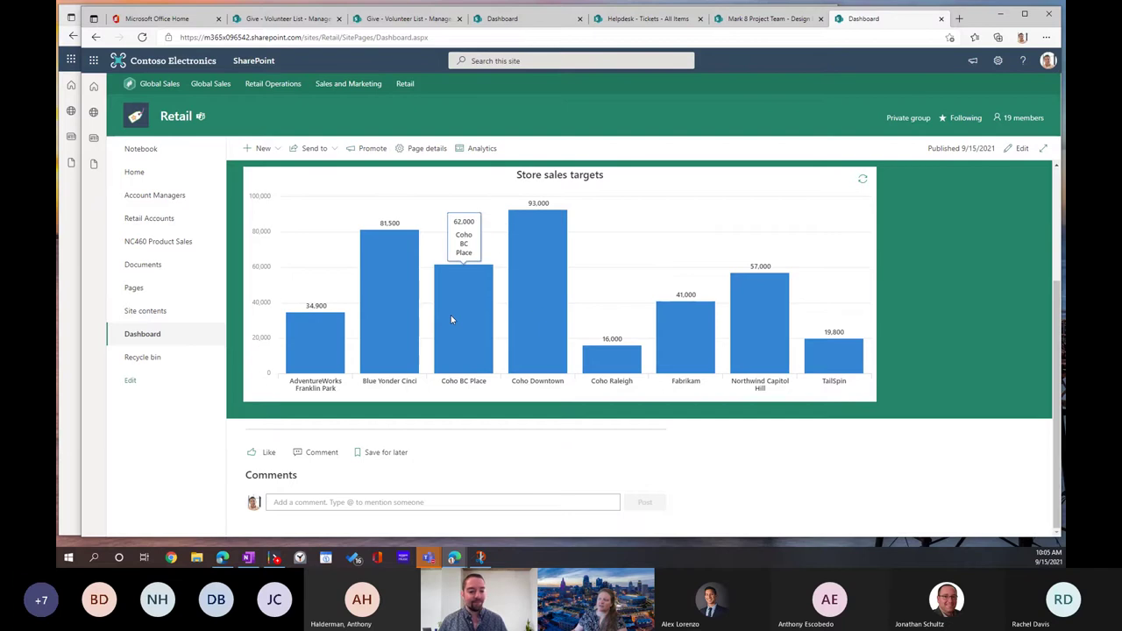
scroll(452, 316, up, 2)
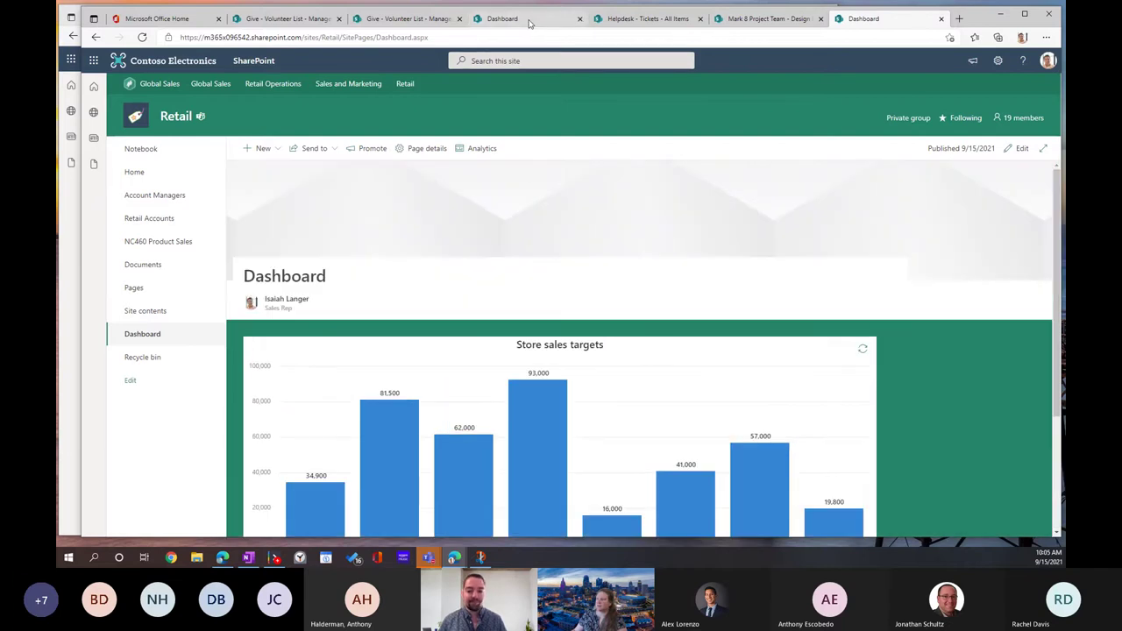
Step: Go to the Helpdesk Dashboard and select the first "broken" ticket to view its details in the connected list properties
click(532, 21)
scroll(577, 303, down, 3)
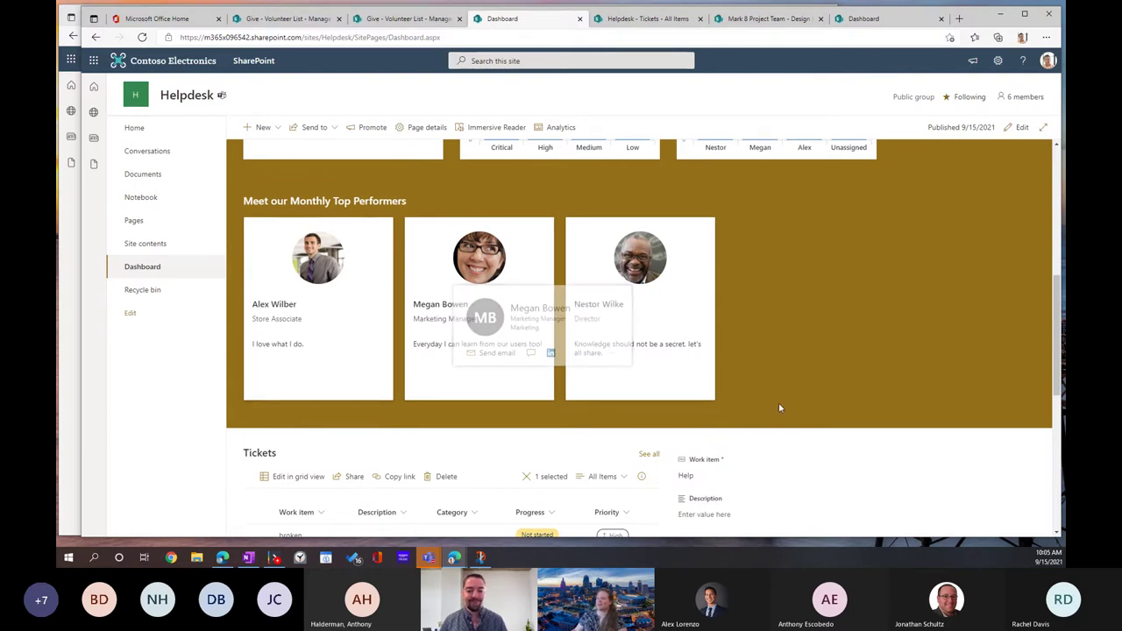
scroll(779, 408, down, 3)
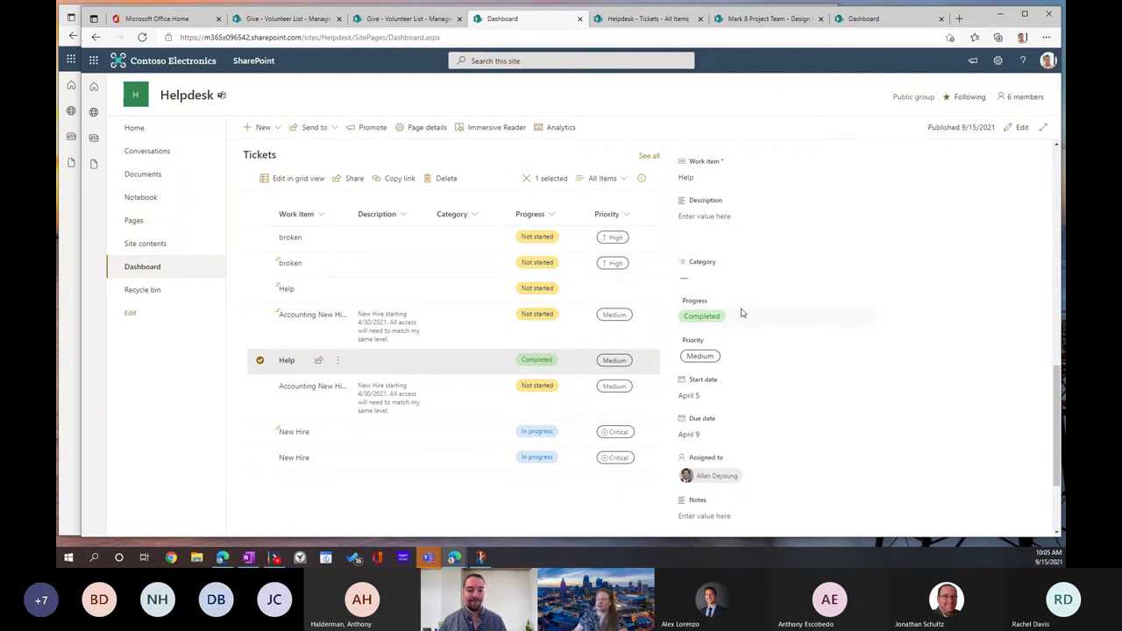
click(260, 360)
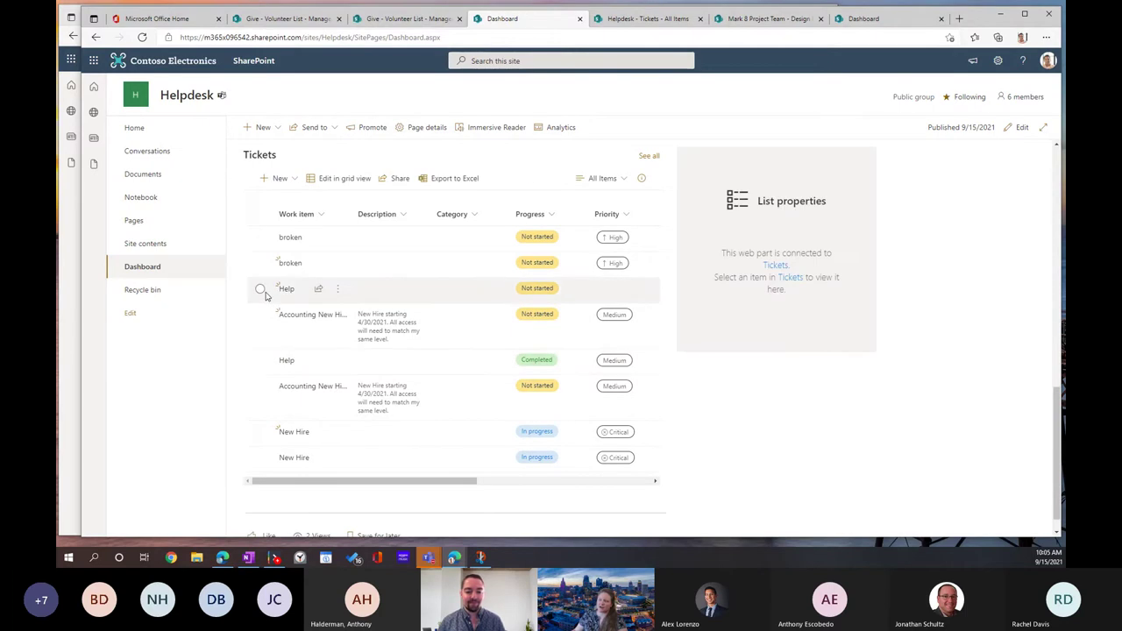
click(261, 239)
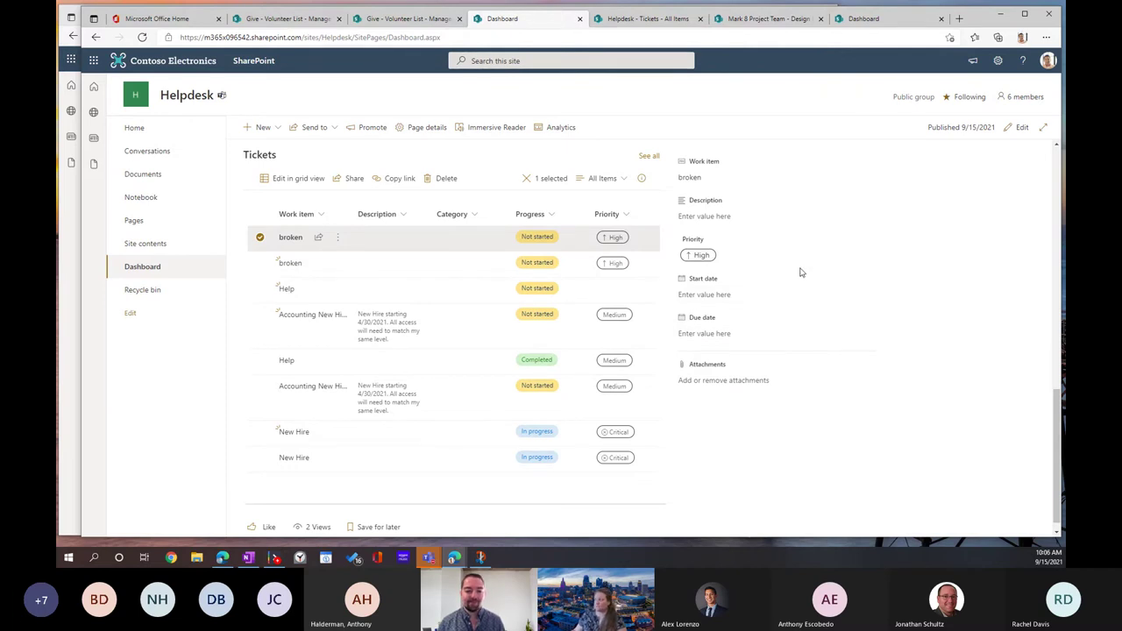
Step: Return to the Retail Dashboard page, open it for editing, and add a List web part below the chart section
click(864, 19)
click(1019, 149)
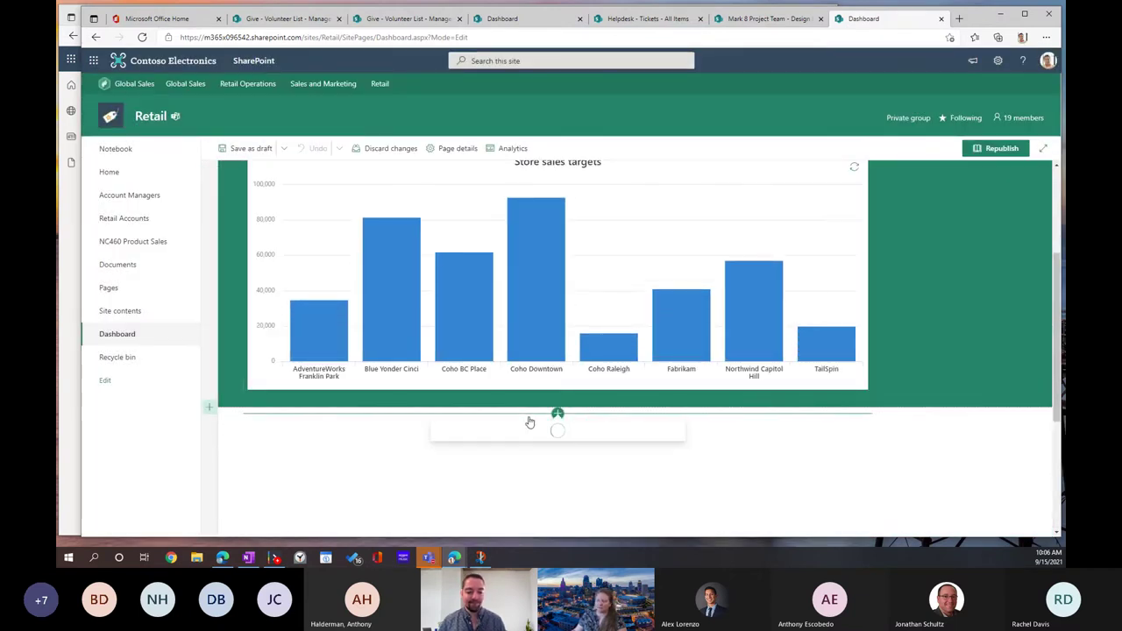
click(531, 414)
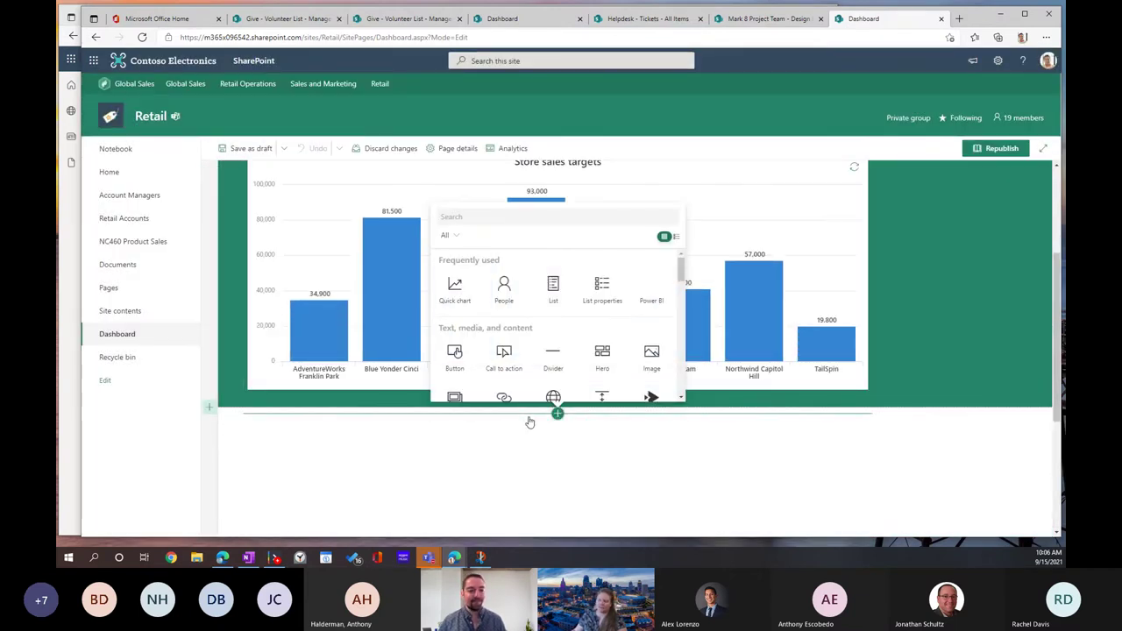
click(552, 298)
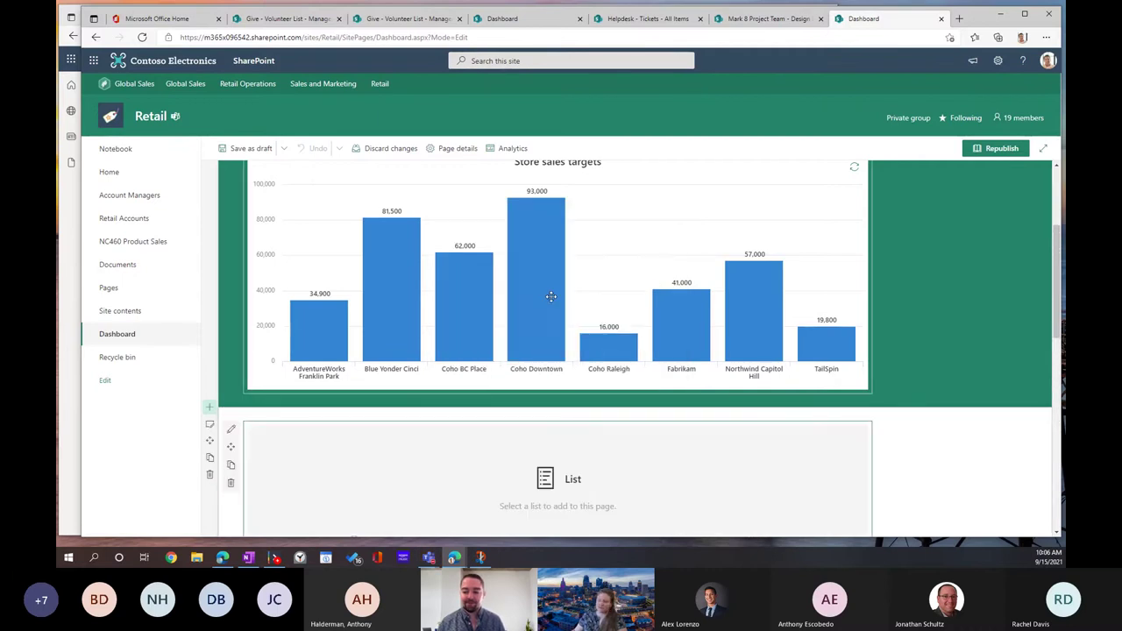
scroll(551, 296, down, 2)
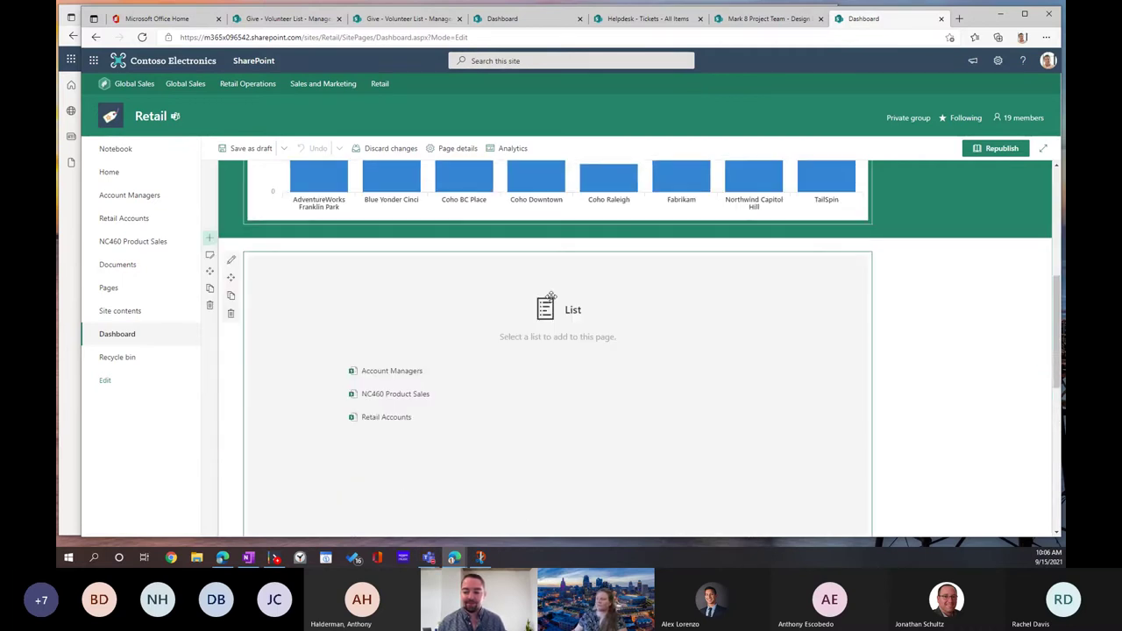
Step: Change the new list section to the One-third right layout with light green background shading
click(209, 256)
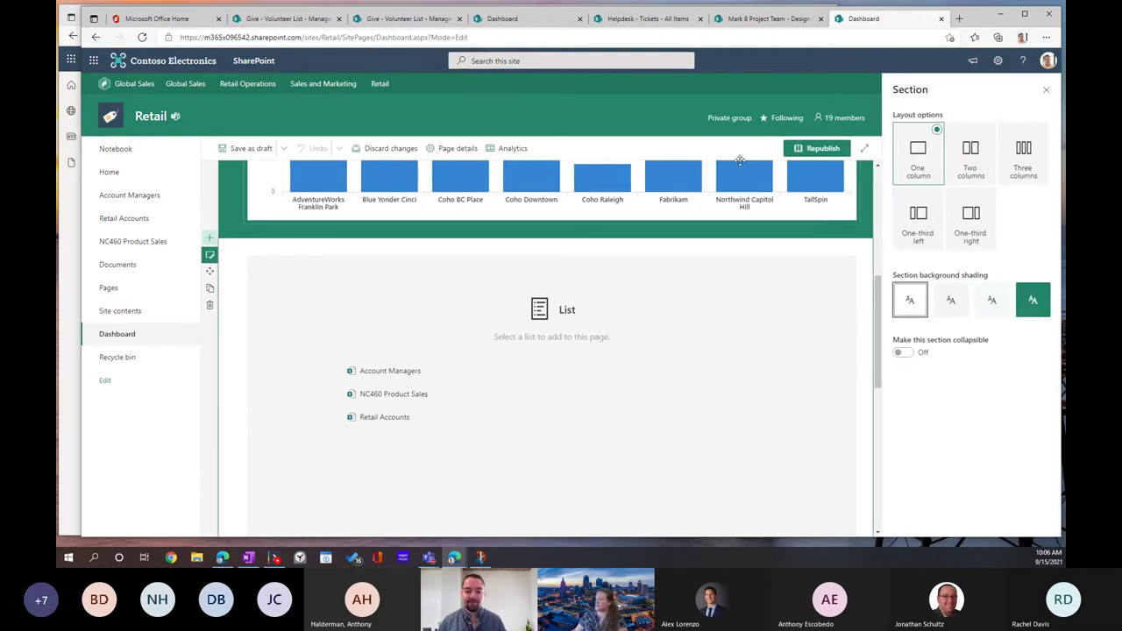
click(988, 238)
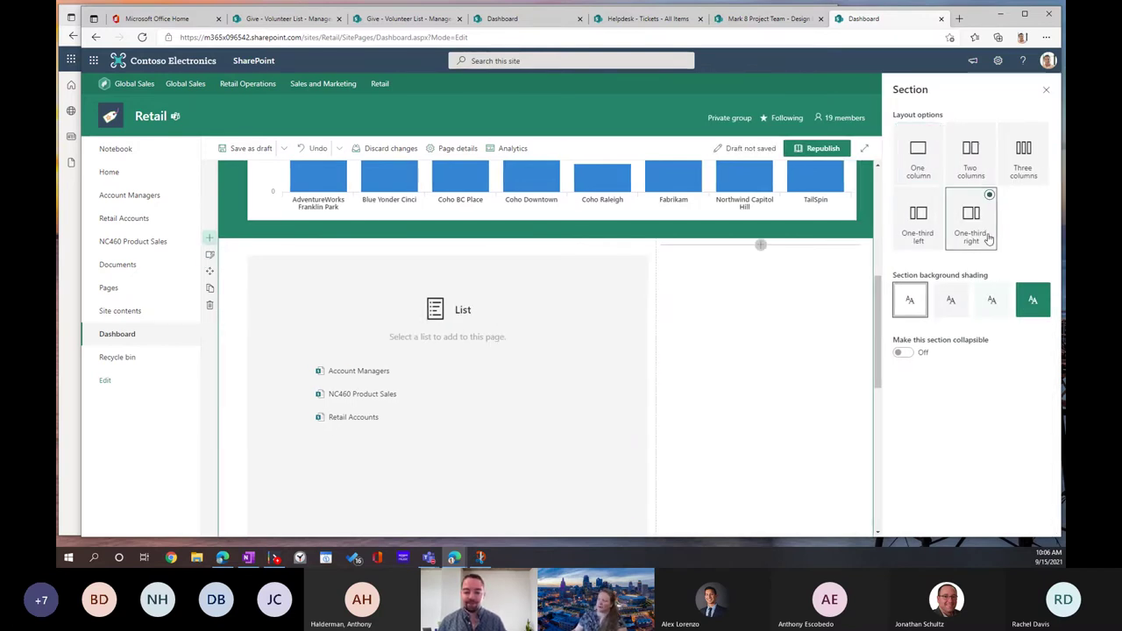
click(988, 307)
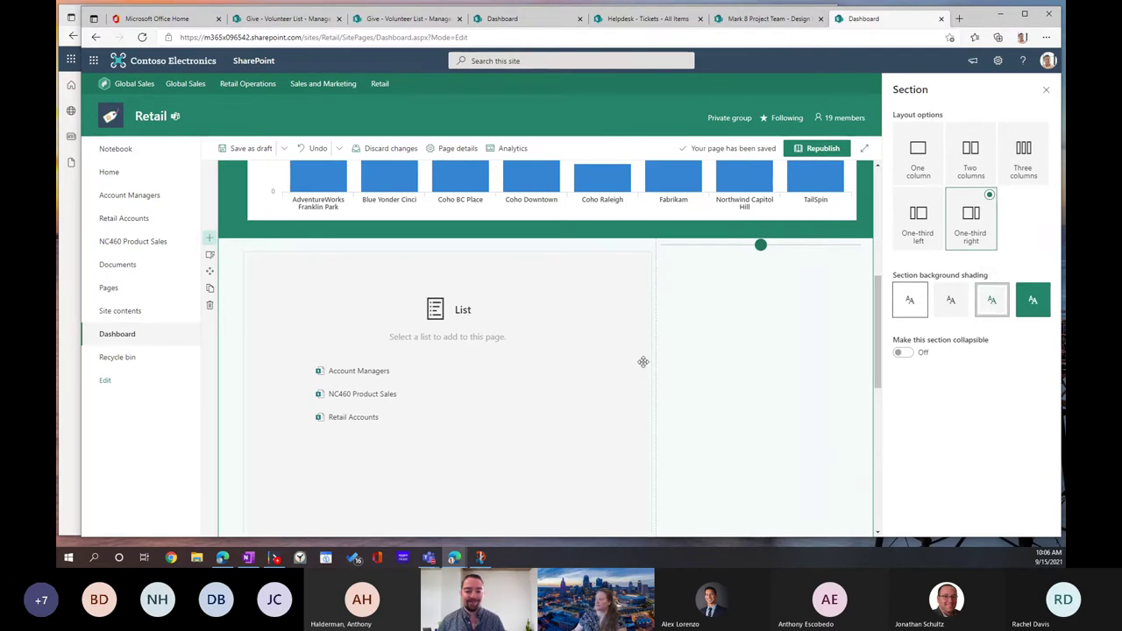
Step: Set the List web part to display the NC460 Product Sales list
click(345, 392)
click(366, 312)
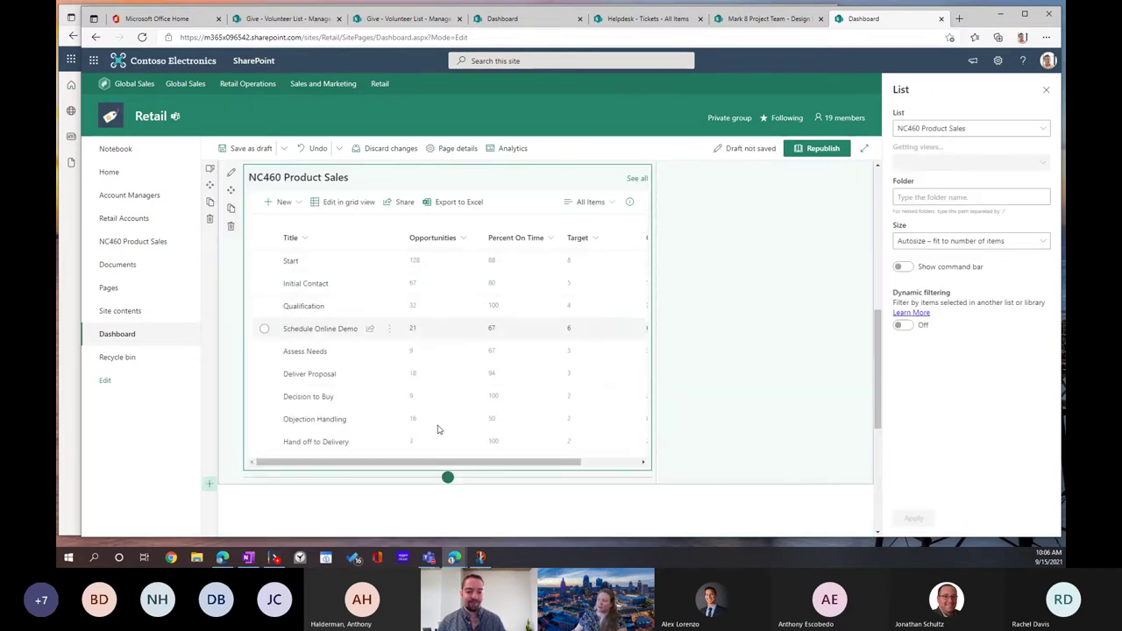
scroll(547, 474, left, 3)
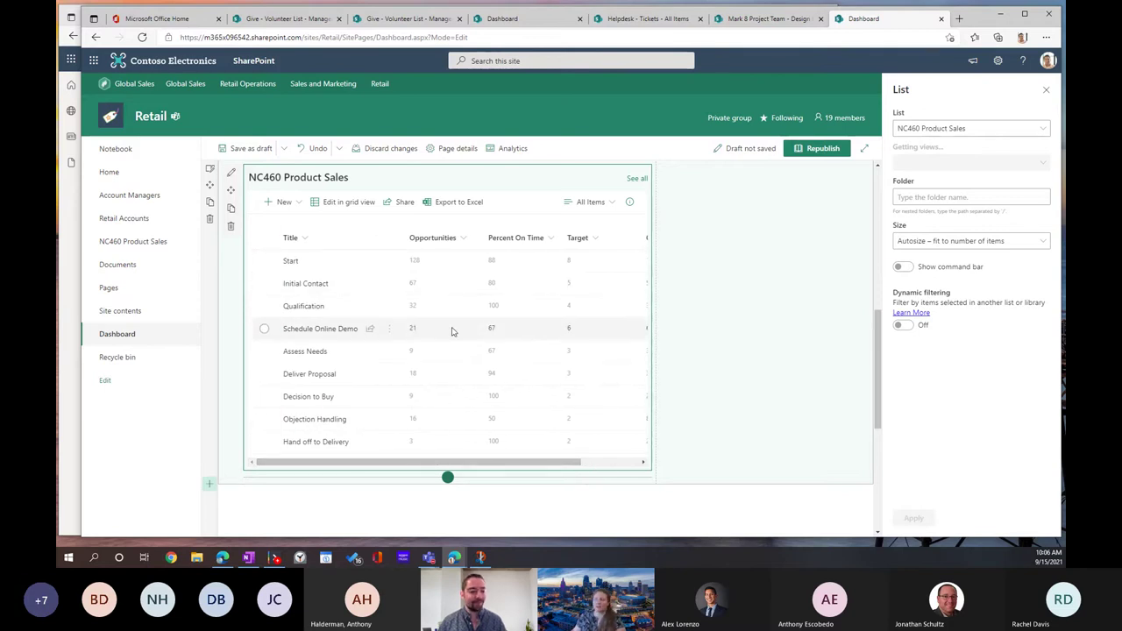
scroll(768, 267, up, 1)
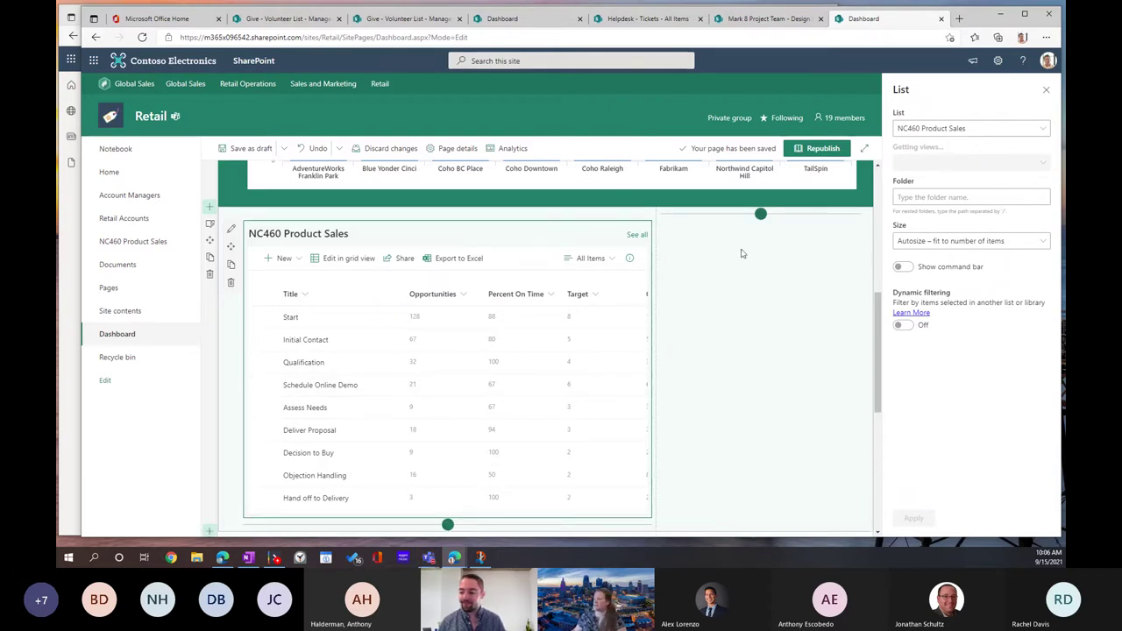
Step: Add a List properties web part in the narrow column, connect it to NC460 Product Sales showing the selected item, and republish the page
click(764, 219)
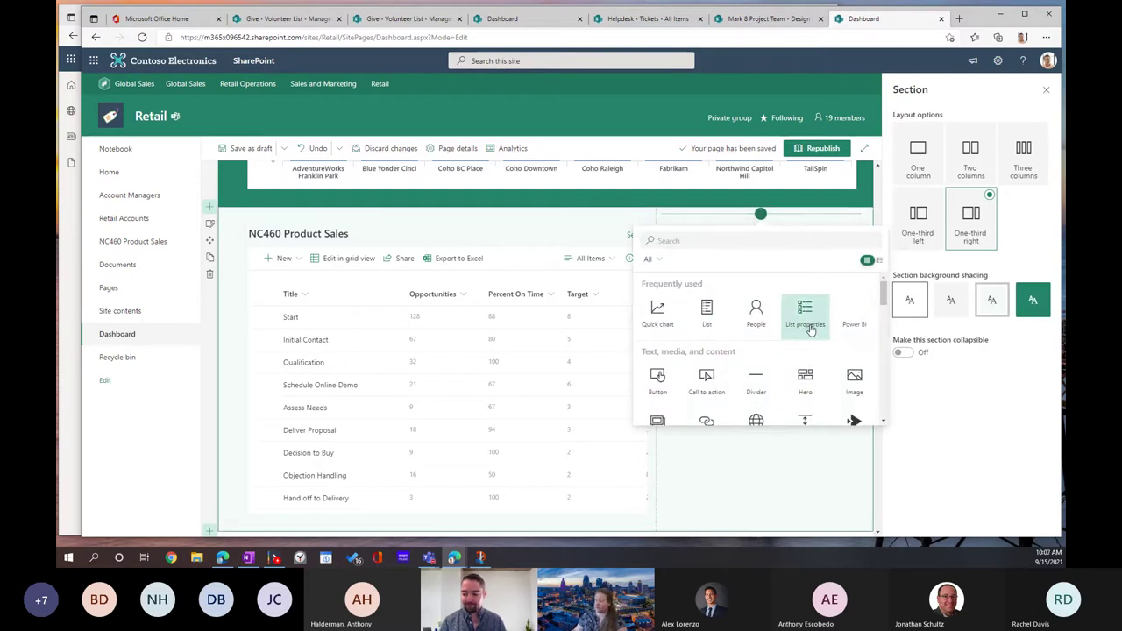
click(806, 326)
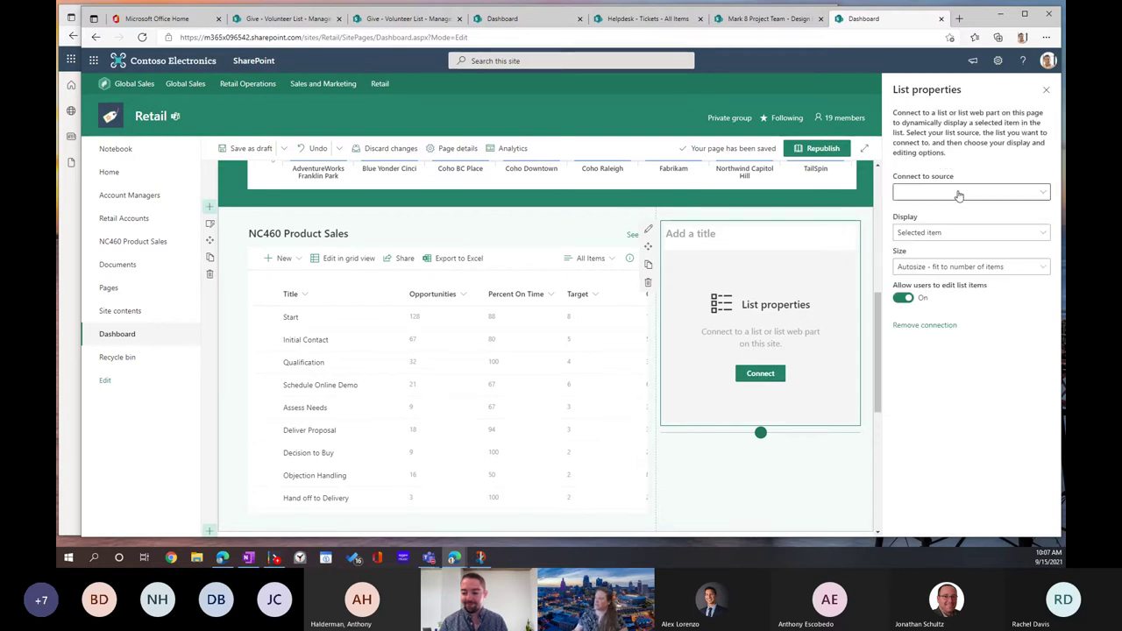
click(959, 195)
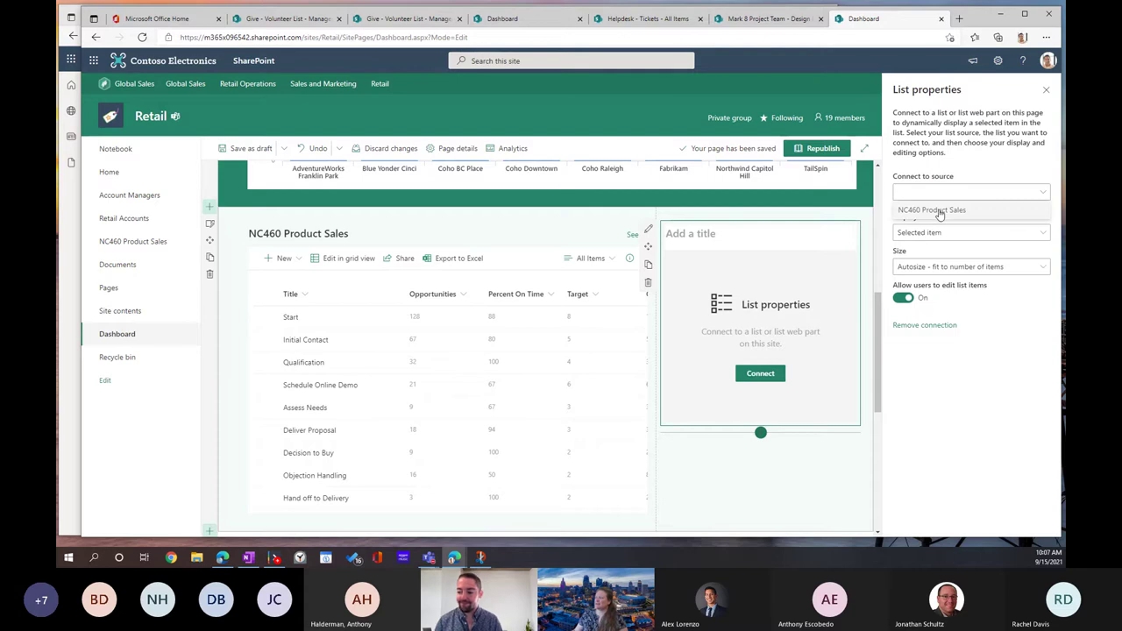
click(939, 212)
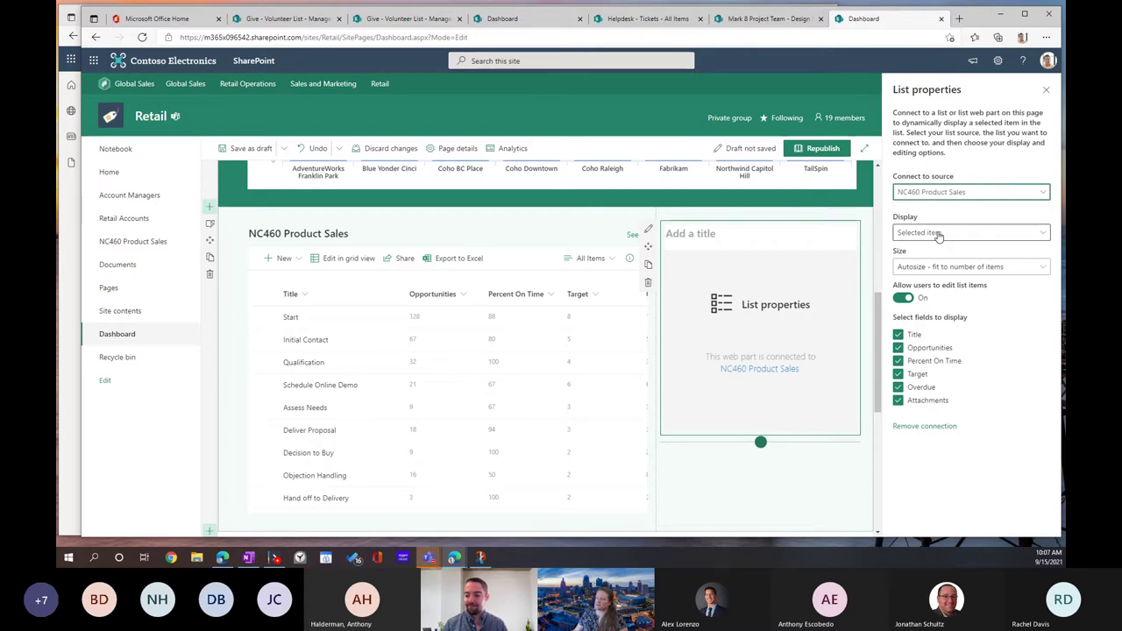
click(939, 234)
click(942, 252)
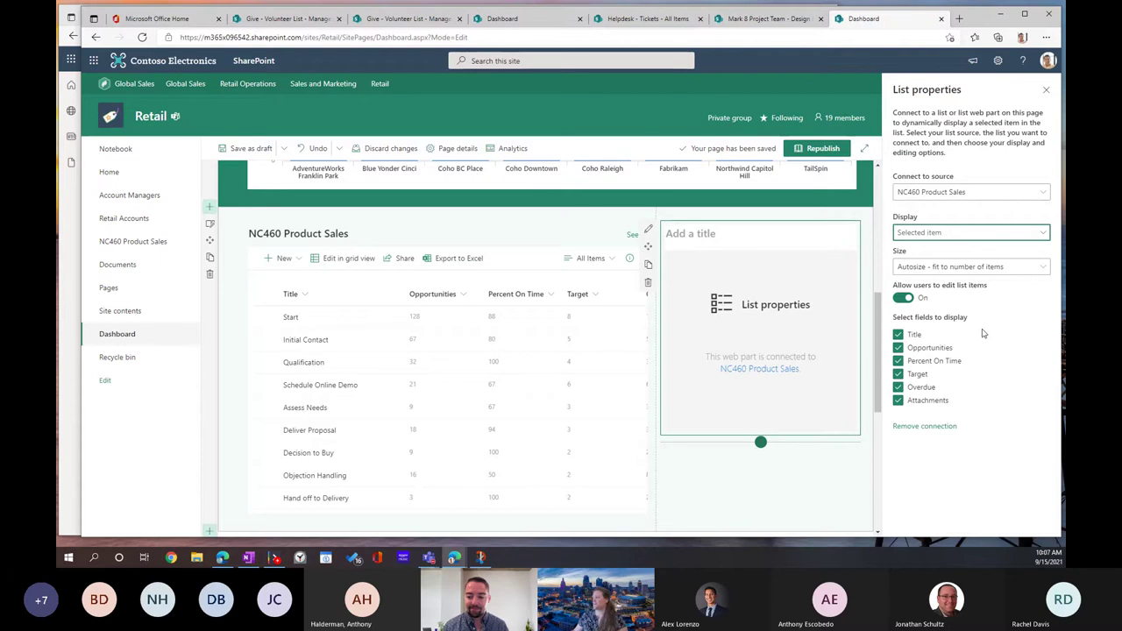
click(1046, 89)
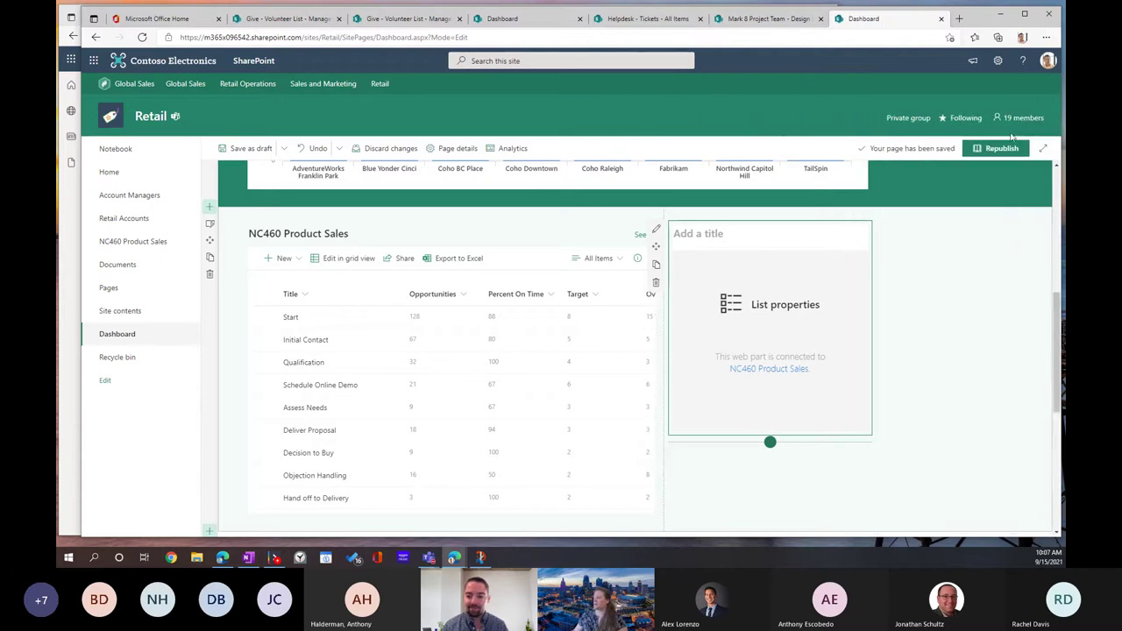
click(1002, 148)
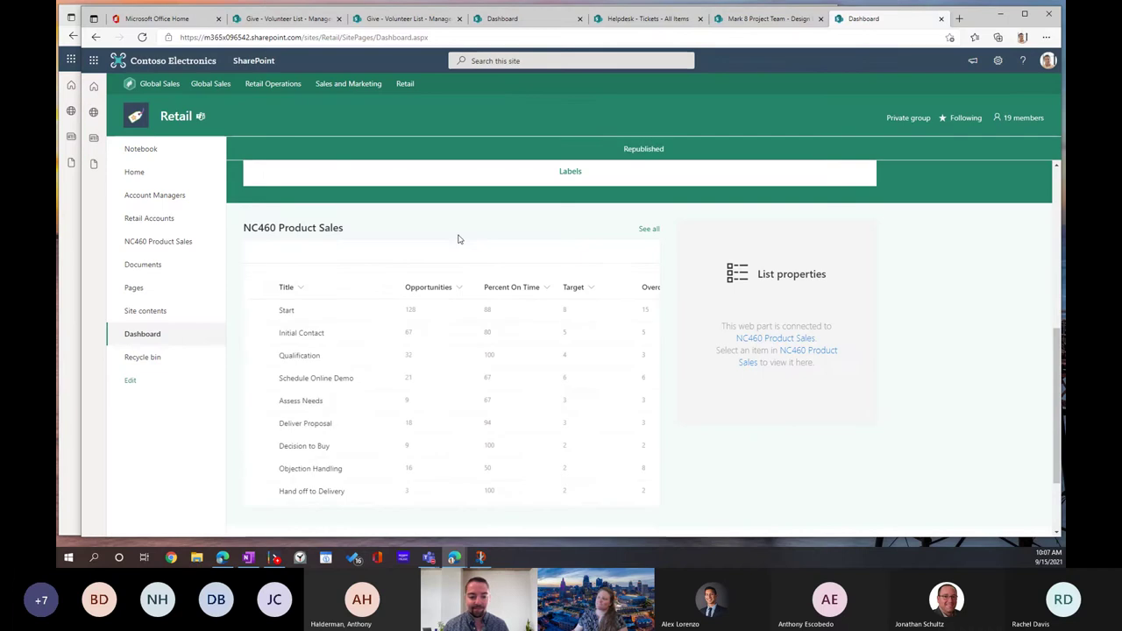
Step: Select the Start, Qualification and Schedule Online Demo items to view their details in the connected web part, and clear the selection
click(260, 314)
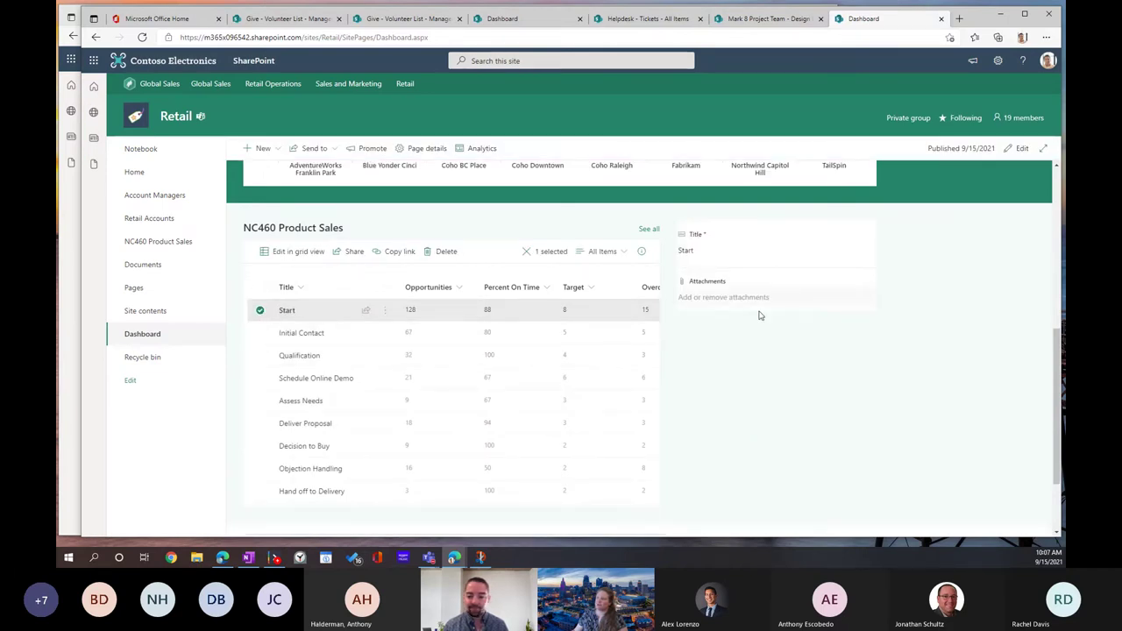
click(260, 356)
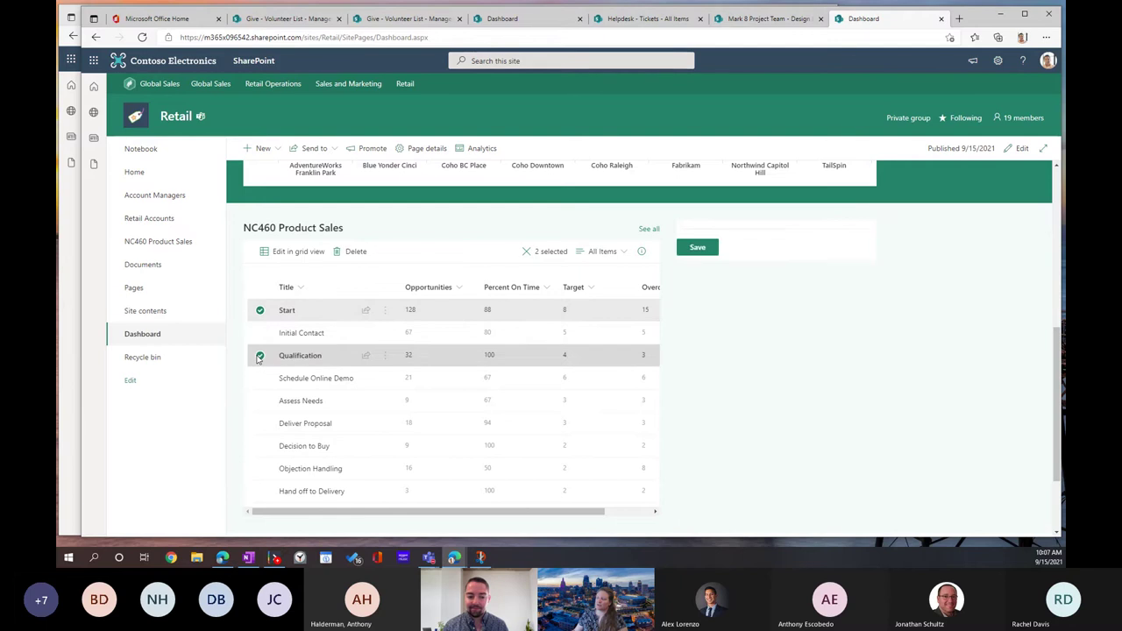
click(260, 310)
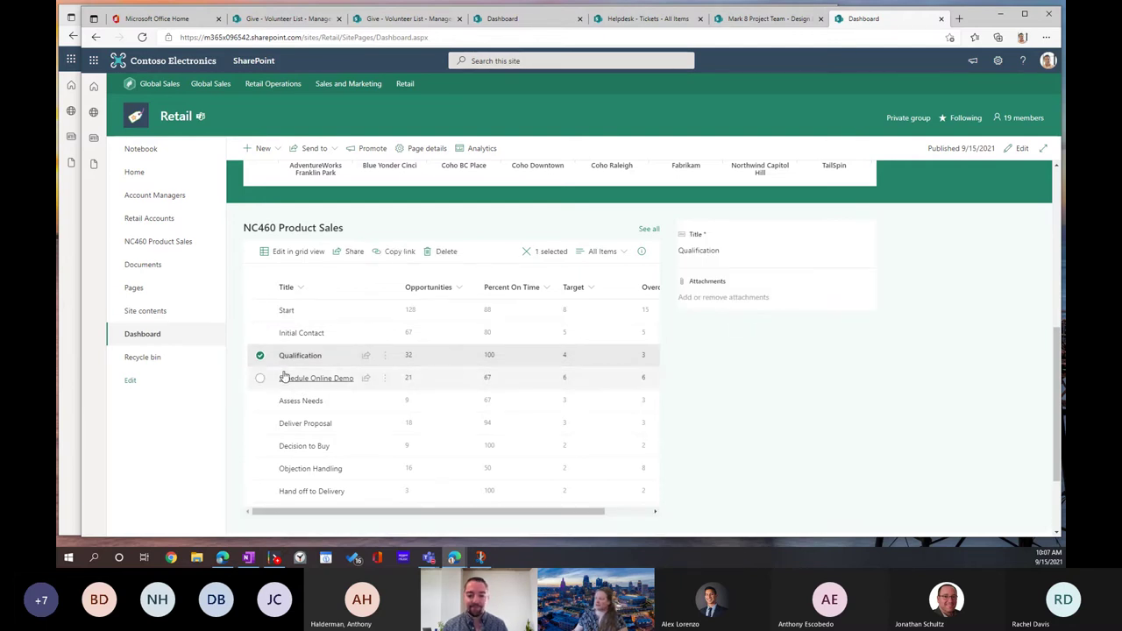
click(259, 356)
click(260, 379)
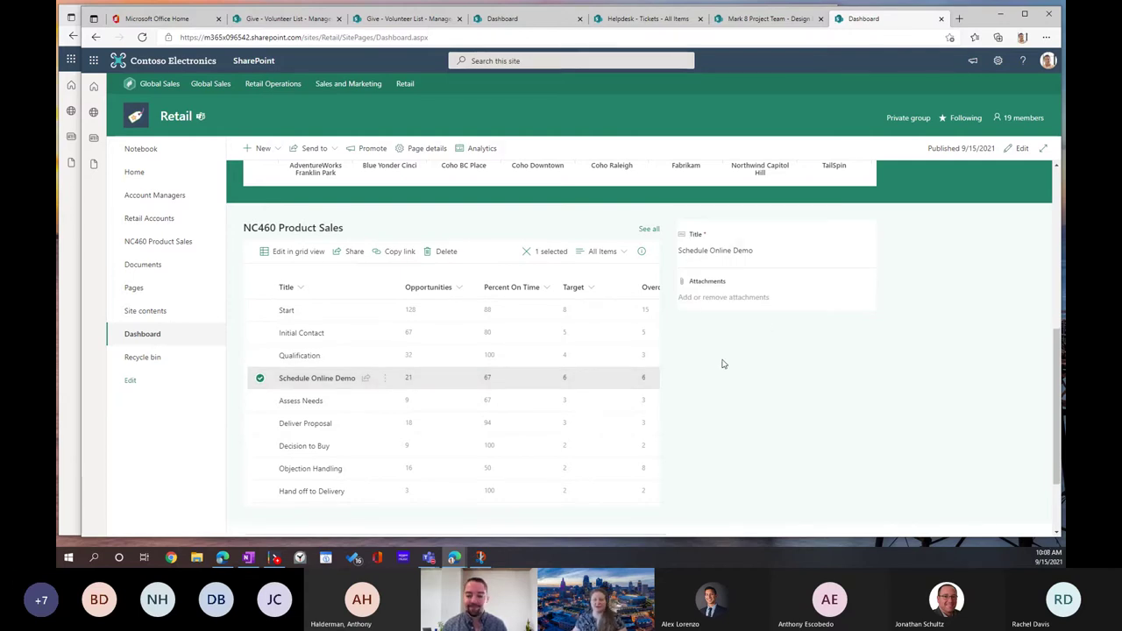
click(260, 379)
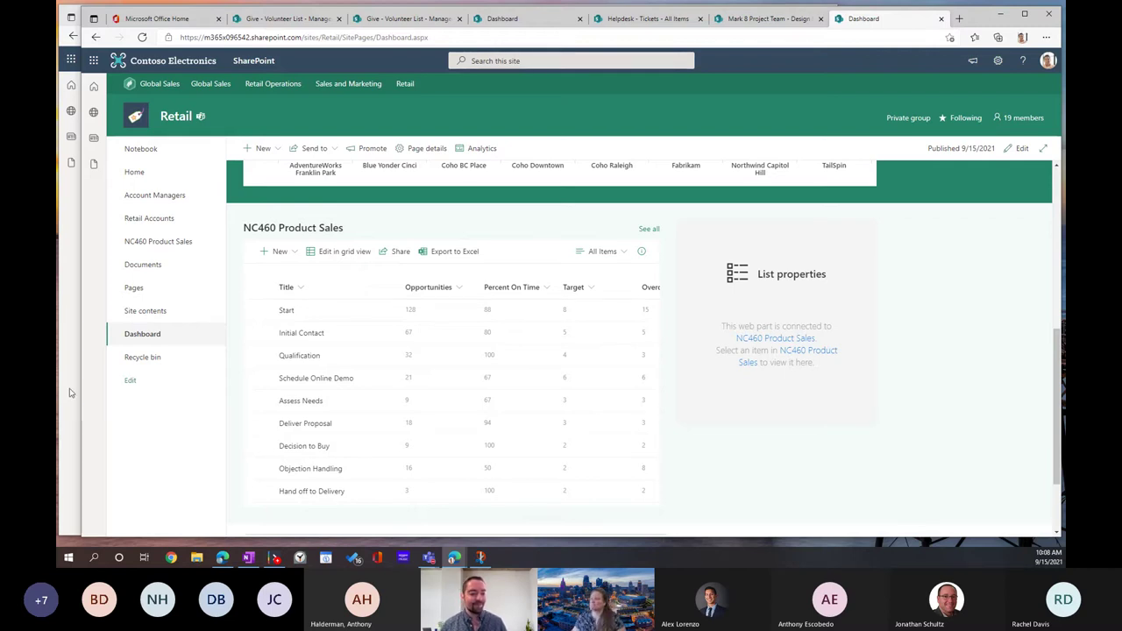
Step: Switch to the Sales and Marketing site's Dashboard page and review its embedded revenue report
key(alt+Tab)
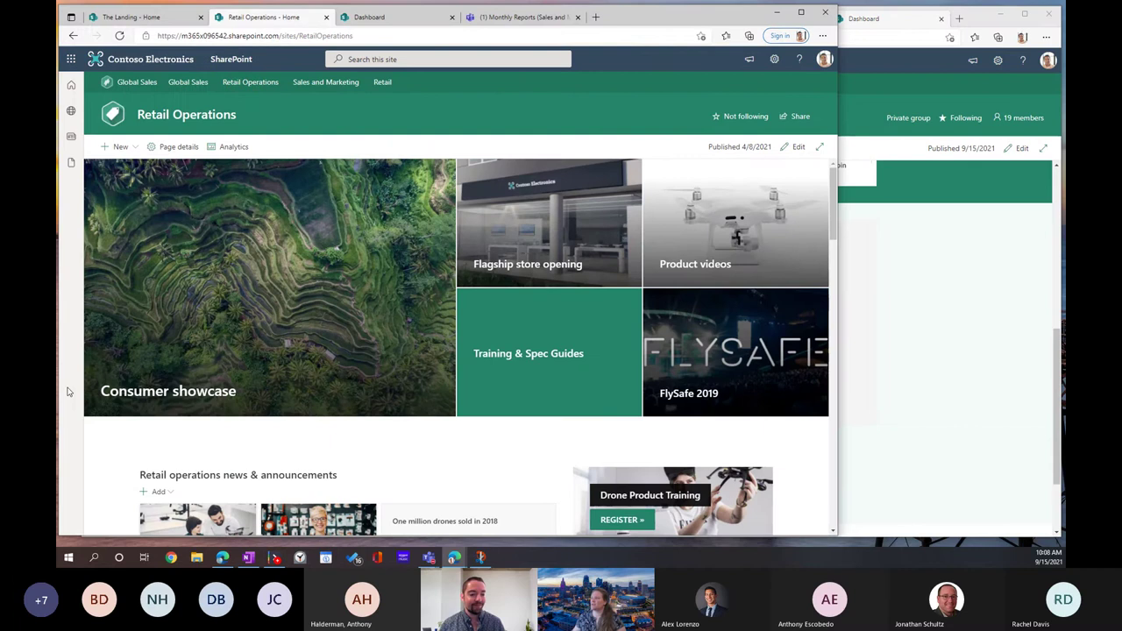
click(382, 18)
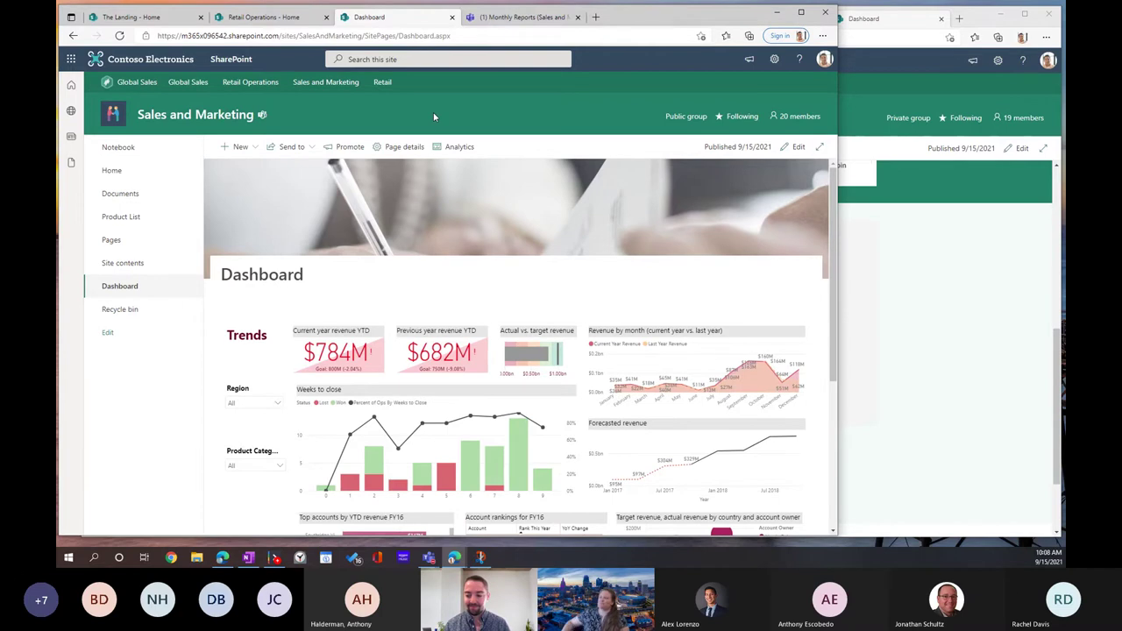
scroll(422, 296, down, 2)
scroll(417, 341, up, 2)
scroll(418, 342, down, 4)
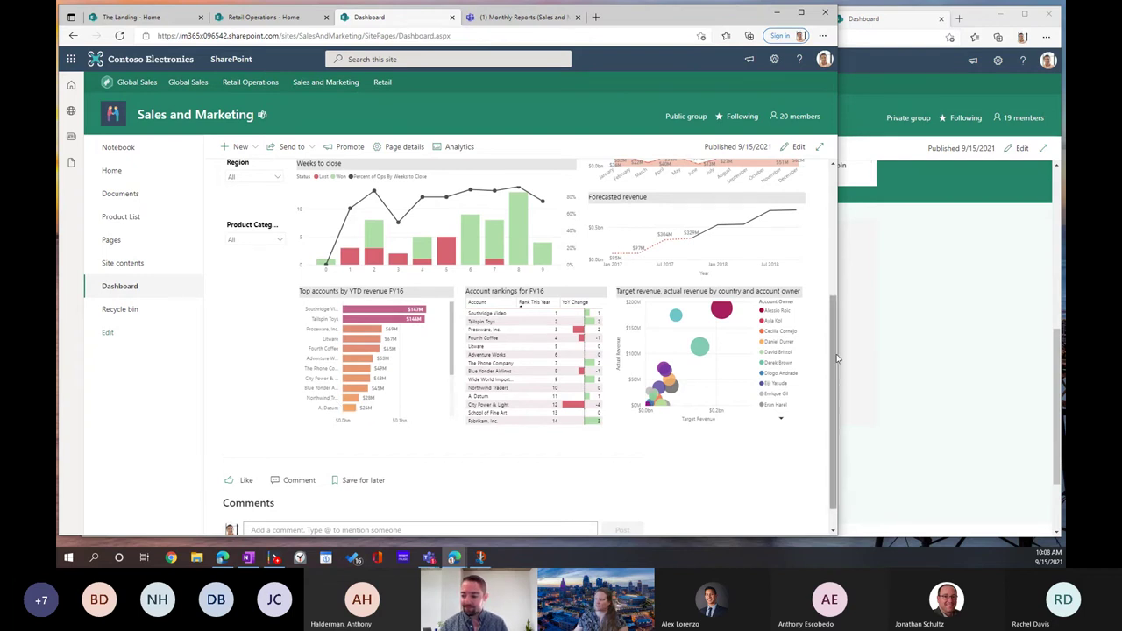
Step: Cross-filter the report by Southridge Video and by Proseware, Inc. in the top accounts by YTD revenue chart
drag(834, 356, 831, 299)
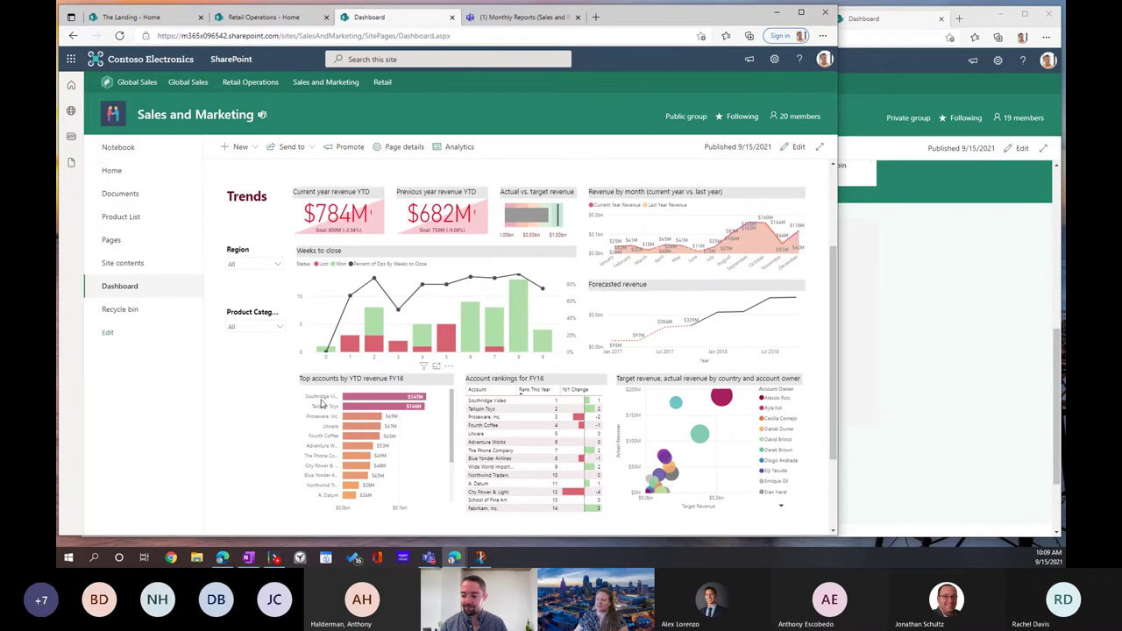
click(362, 400)
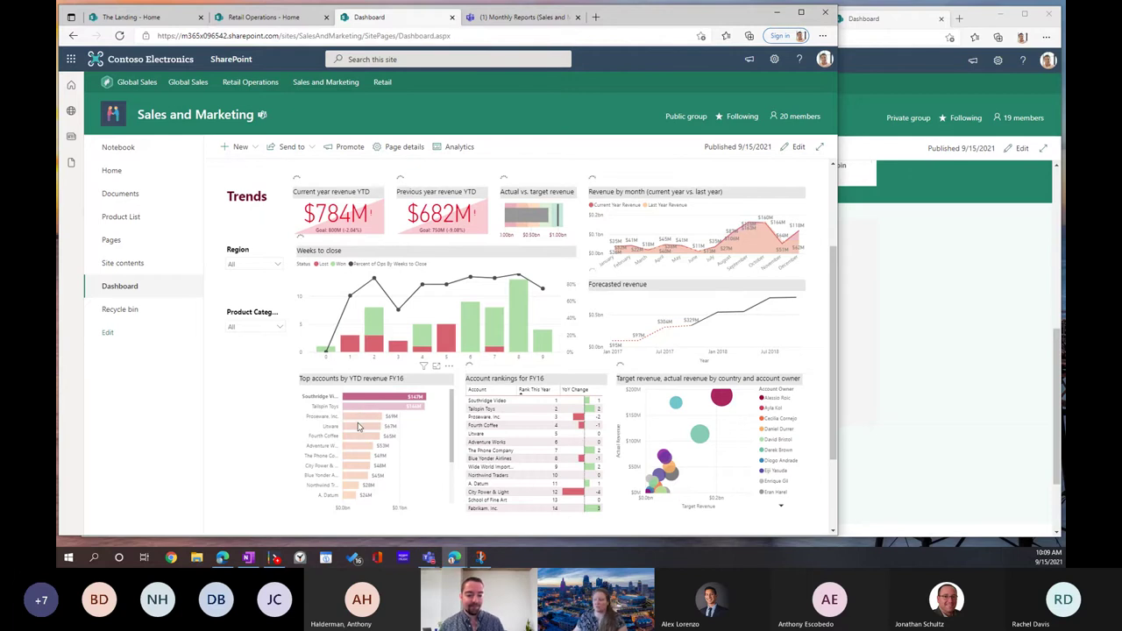
click(357, 420)
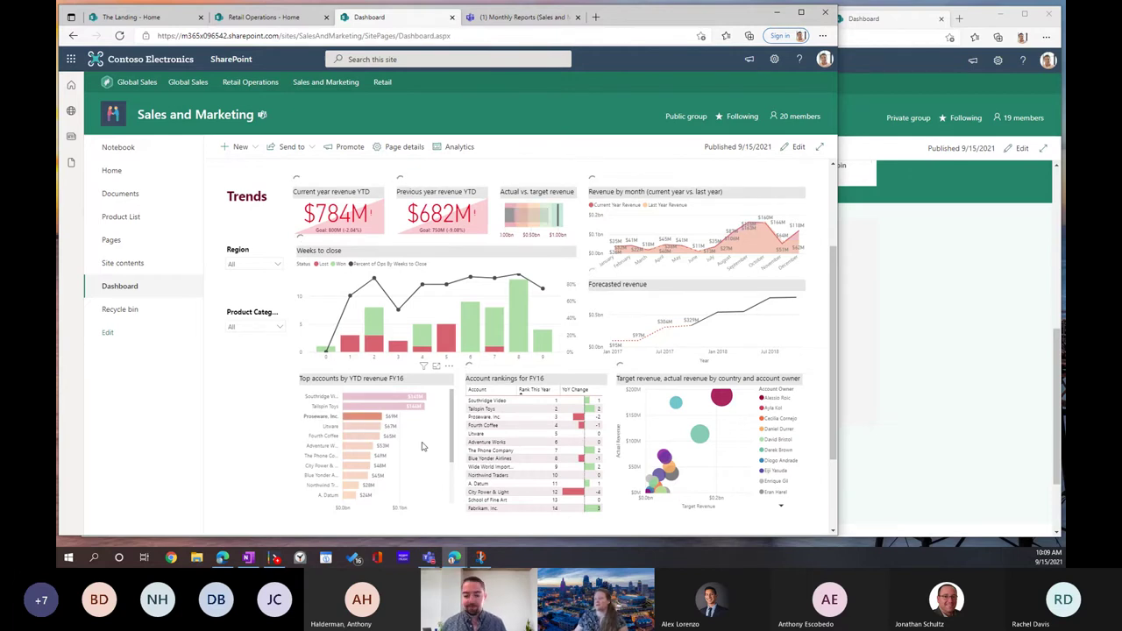